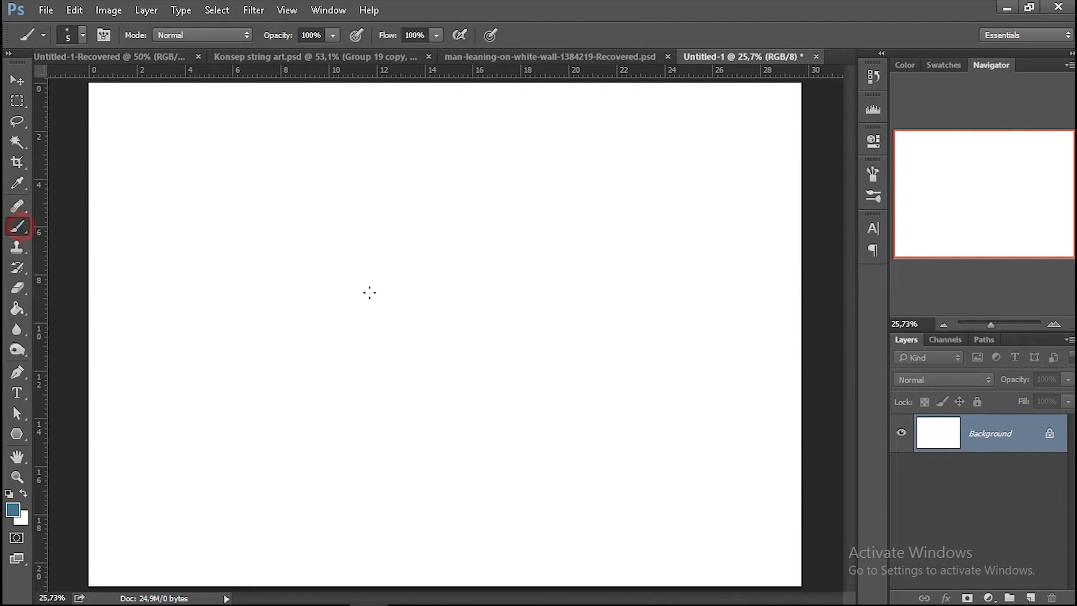
# Enlarge the brush to 35 px, switch briefly to the Move tool and return to the Brush tool.
pyautogui.press(']')
pyautogui.press(']')
pyautogui.press(']')
pyautogui.click(18, 80)
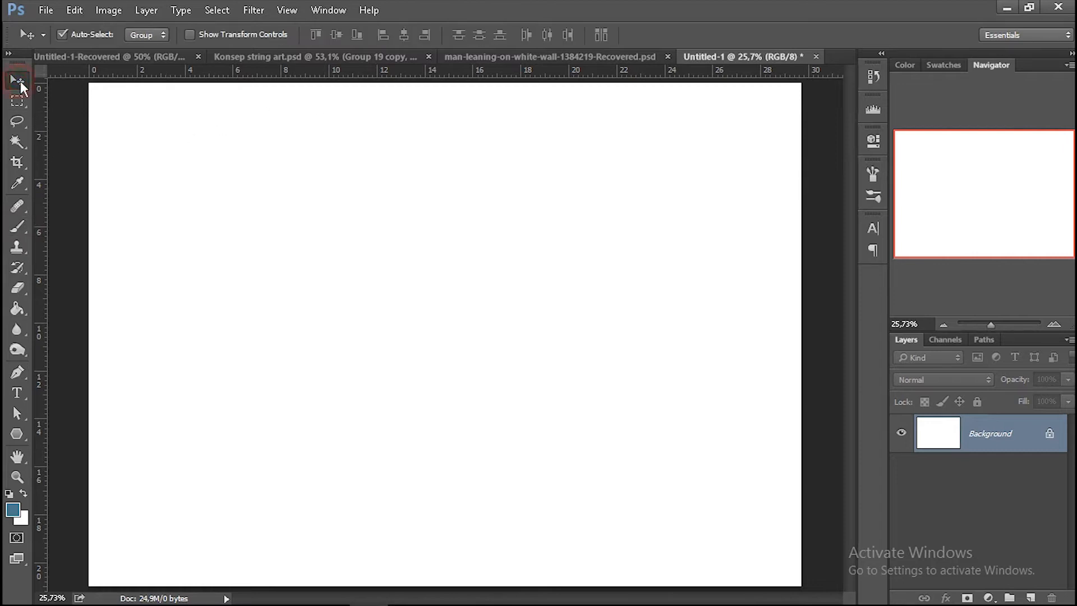
pyautogui.press('v')
pyautogui.moveTo(17, 226); pyautogui.dragTo(80, 231)
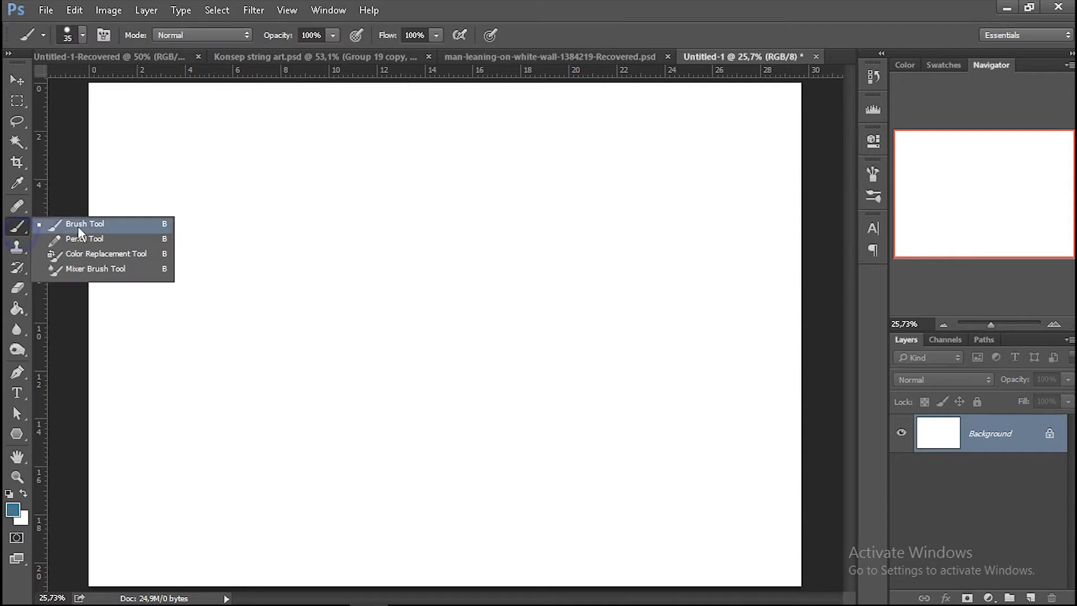
pyautogui.click(105, 225)
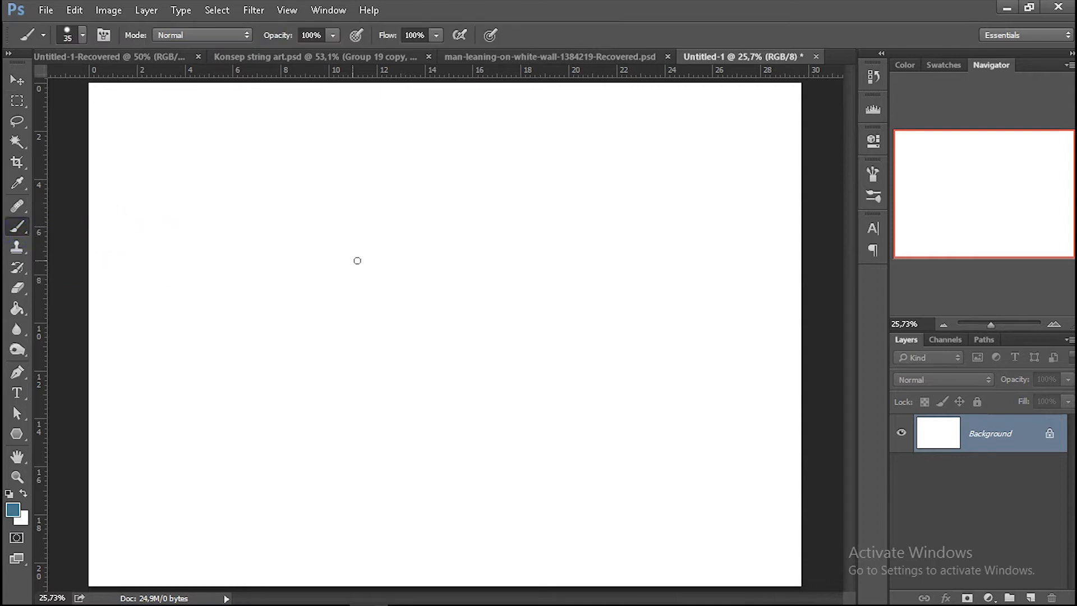
# Activate the Crop tool and replace it with the Slice tool from the same tool group.
pyautogui.press('ctrl')
pyautogui.click(18, 164)
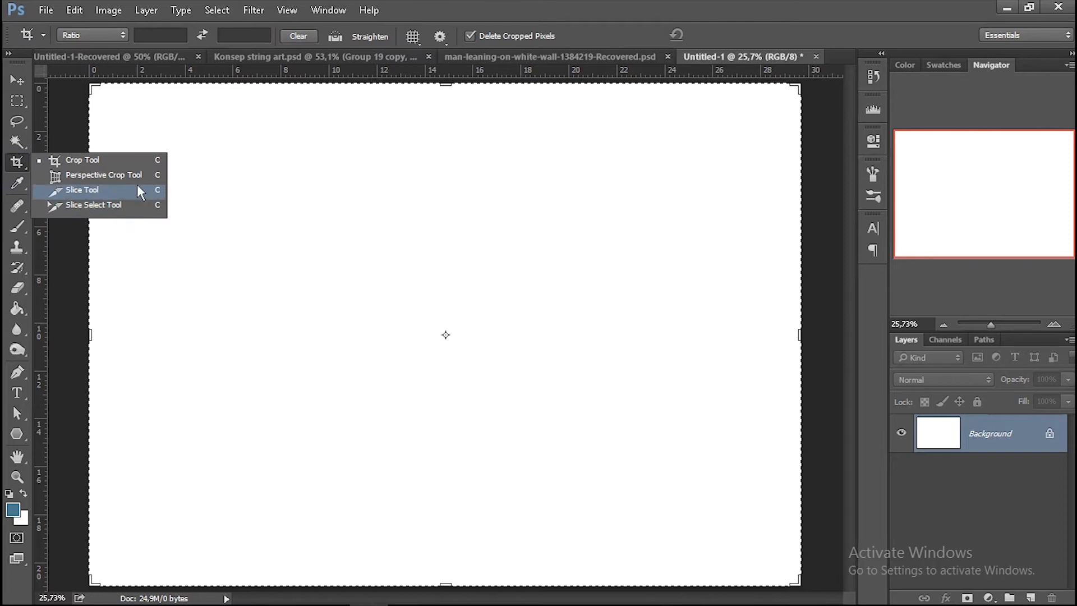
pyautogui.click(118, 163)
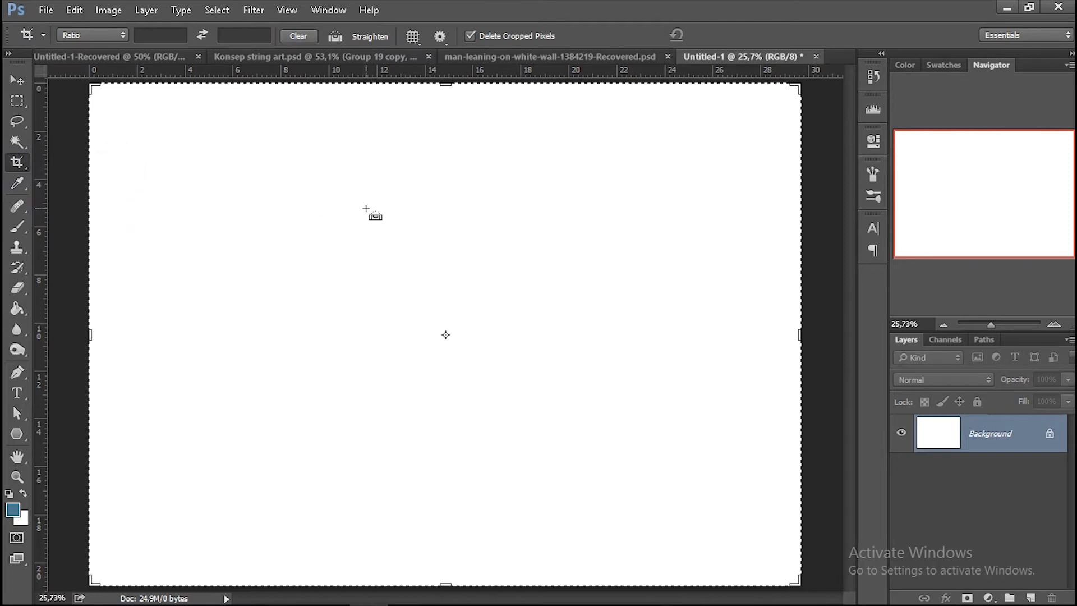
pyautogui.click(18, 164)
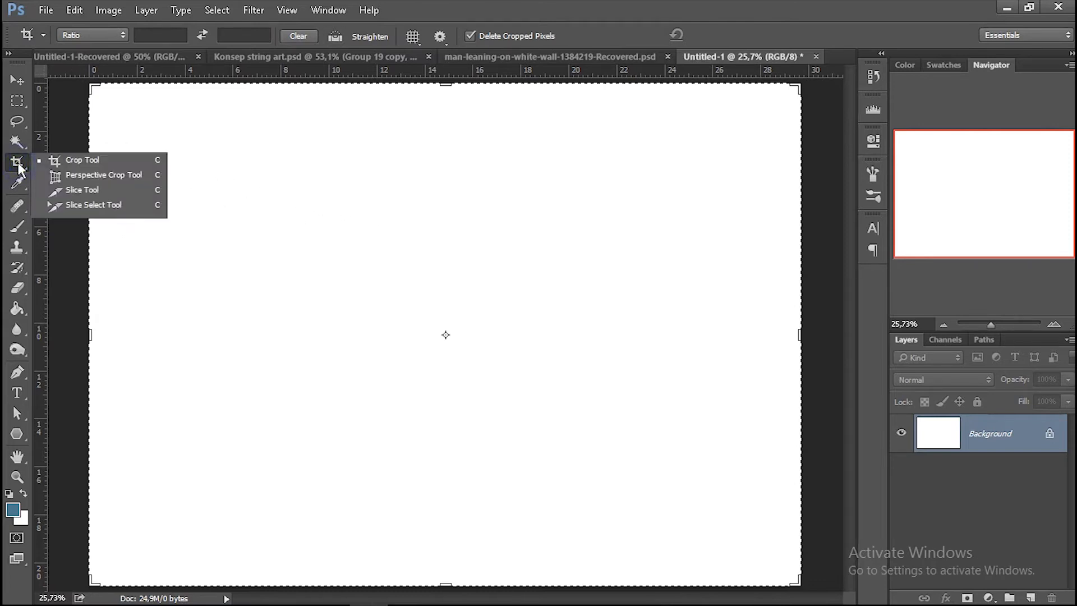
pyautogui.click(106, 190)
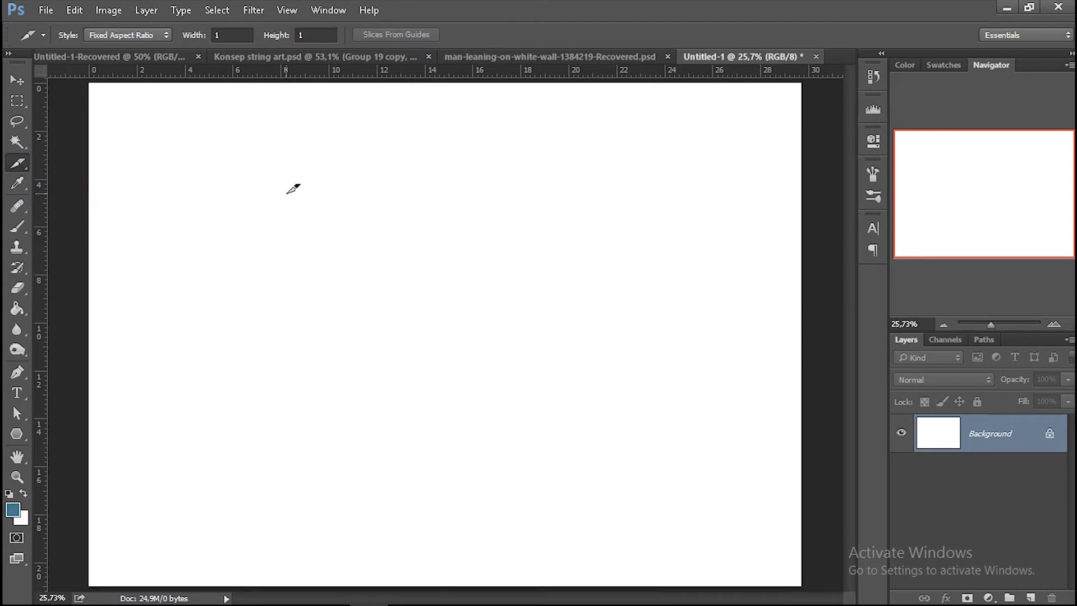
# Activate the Pen and Path Selection tools in turn, and change the shape tool from Polygon to Rectangle.
pyautogui.click(14, 372)
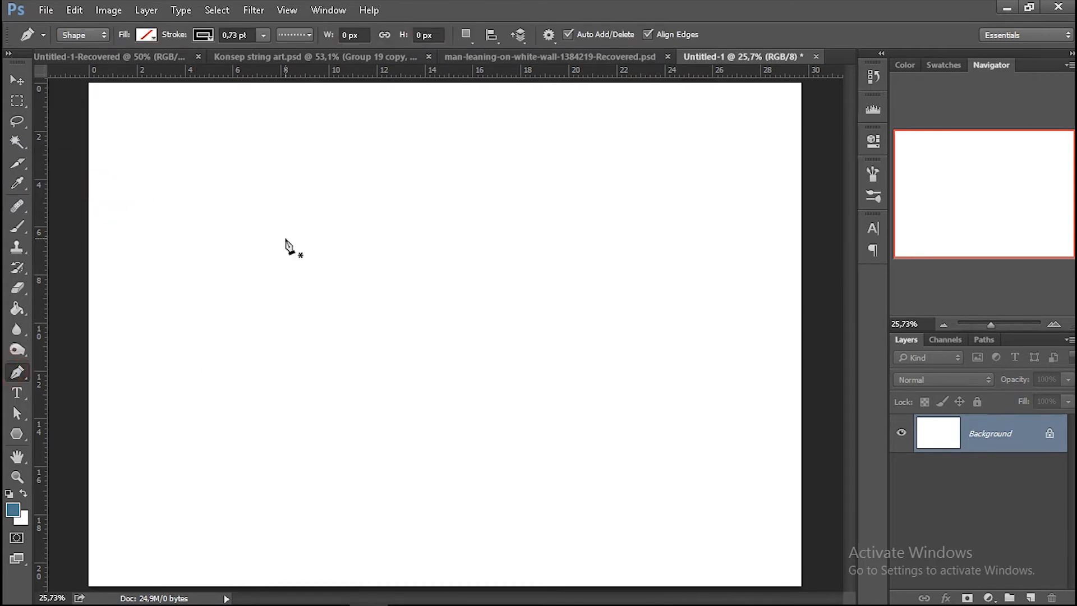
pyautogui.click(19, 413)
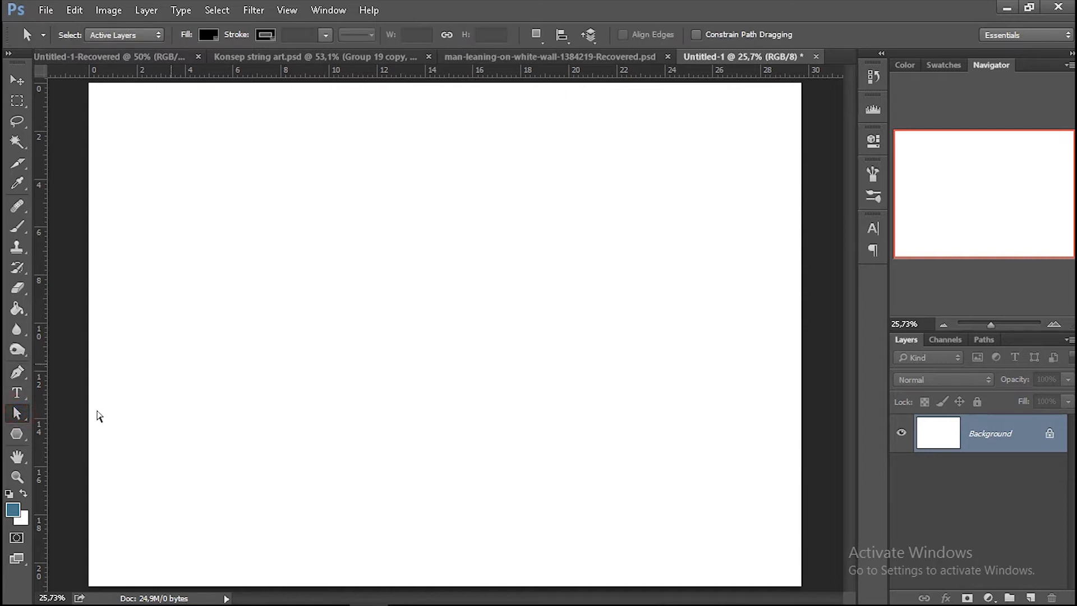
pyautogui.click(16, 433)
pyautogui.click(73, 432)
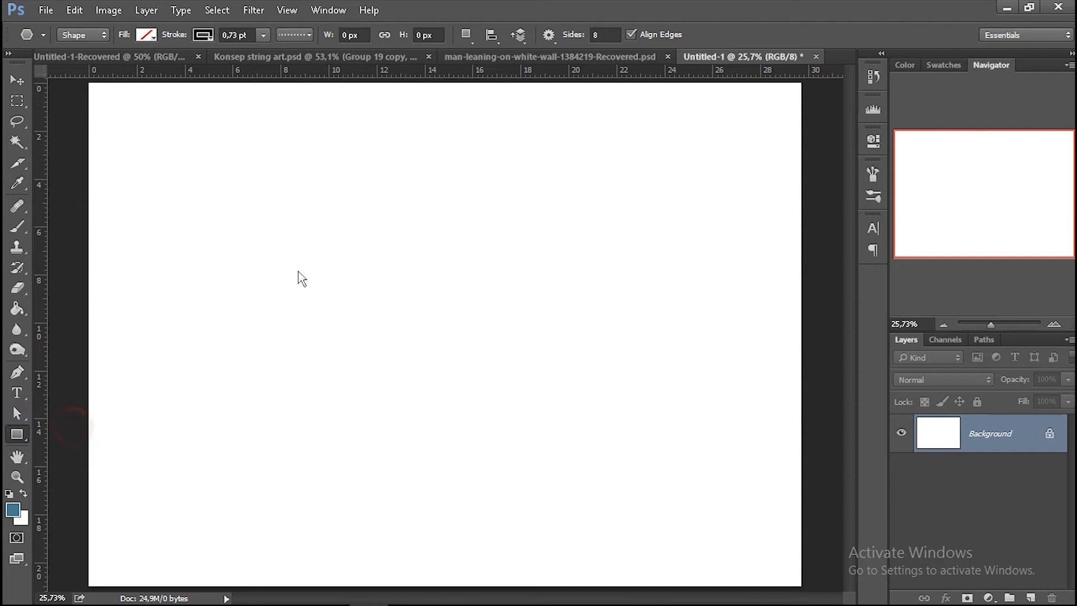
# Try duplicating the Background layer twice by moving a copy sideways, undoing each copy.
pyautogui.click(16, 80)
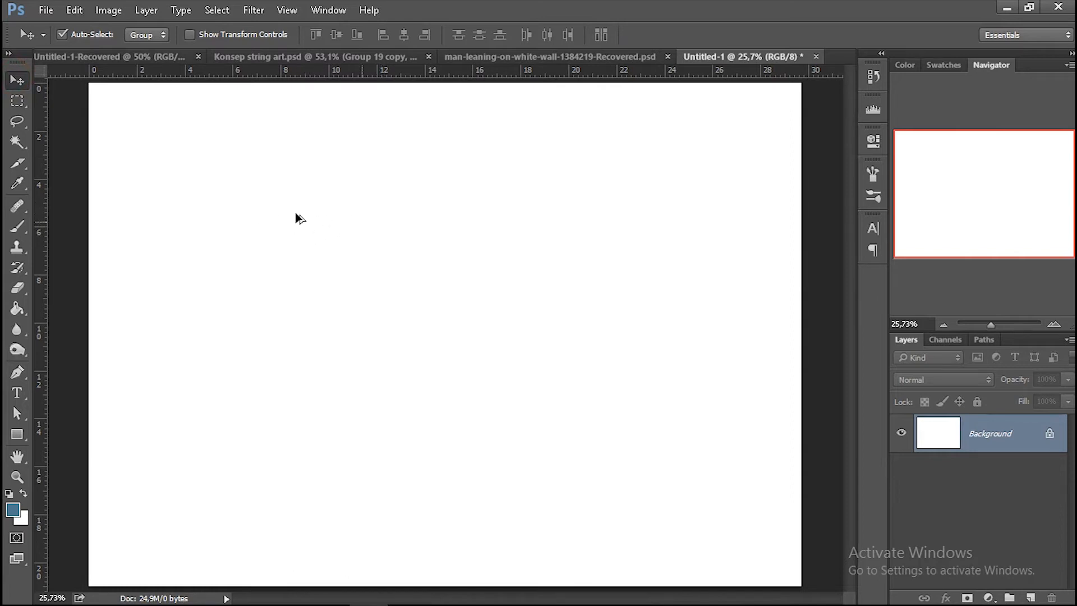
pyautogui.moveTo(273, 231); pyautogui.dragTo(415, 233)
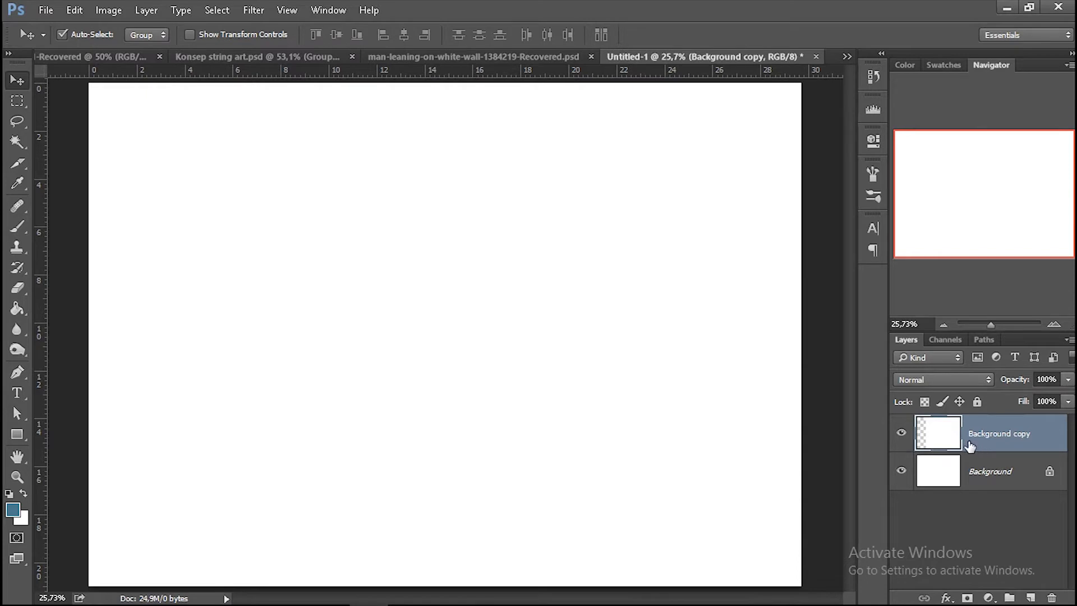
pyautogui.hotkey('ctrl', 'z')
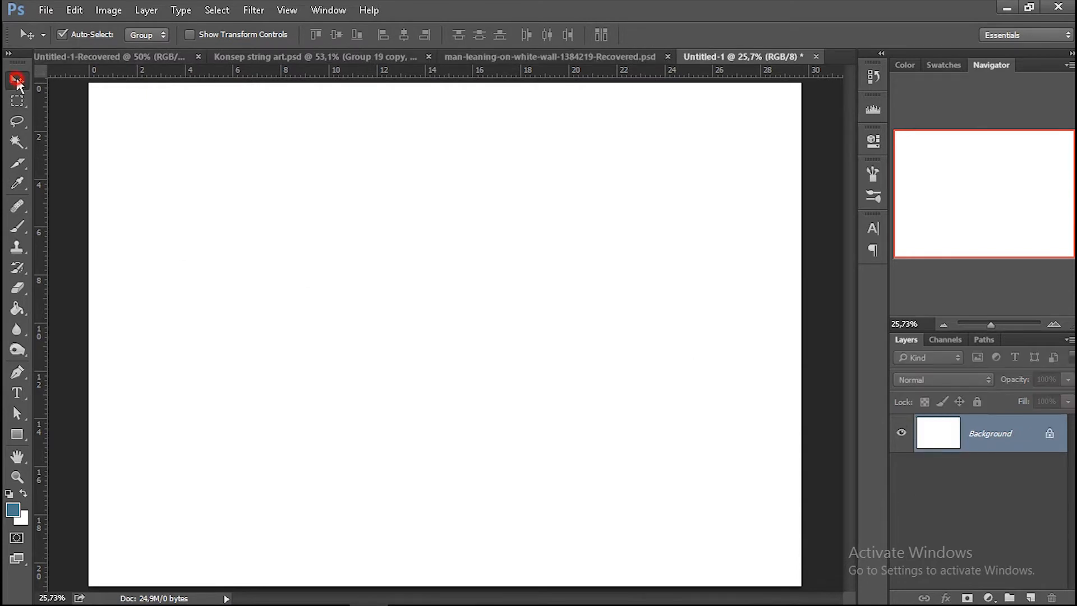
pyautogui.moveTo(418, 269); pyautogui.dragTo(505, 272)
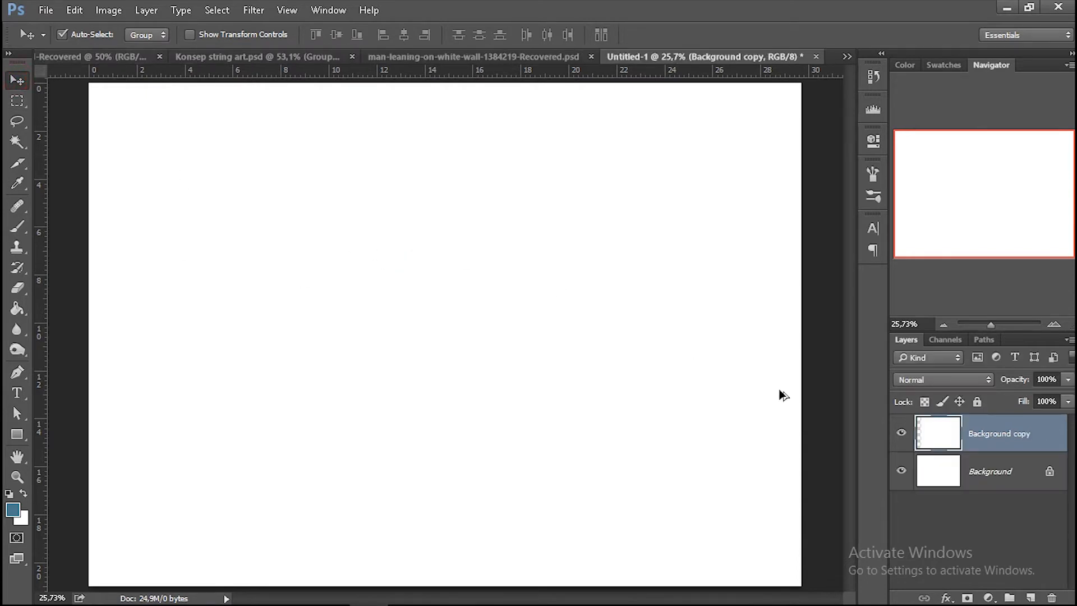
pyautogui.hotkey('ctrl', 'z')
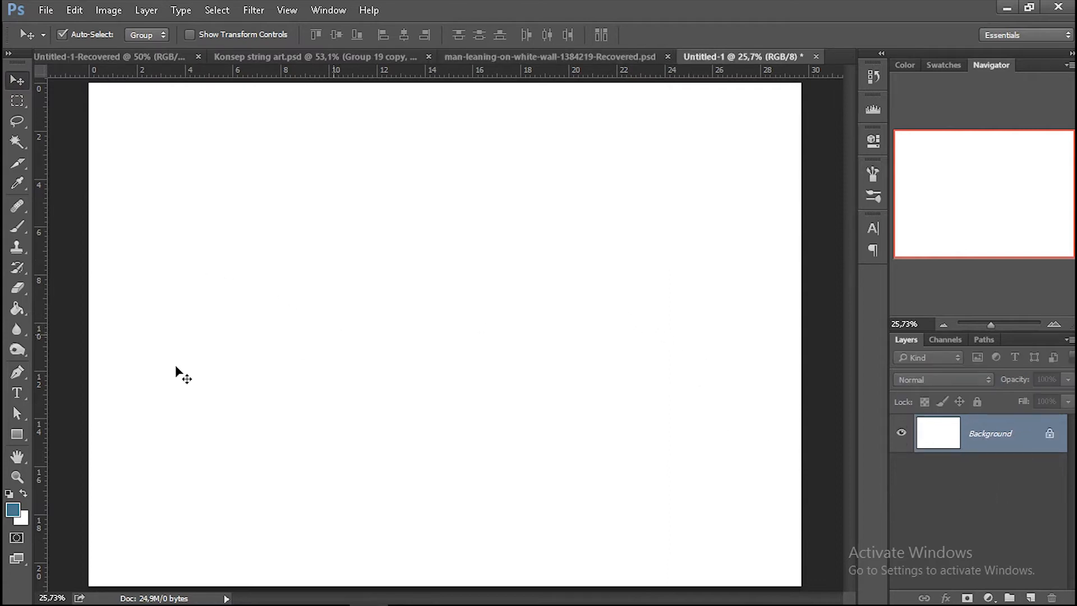
# Draw a square of about 330 x 330 px near the middle of the canvas and fill it with the recent blue color.
pyautogui.click(17, 435)
pyautogui.moveTo(481, 250); pyautogui.dragTo(549, 317)
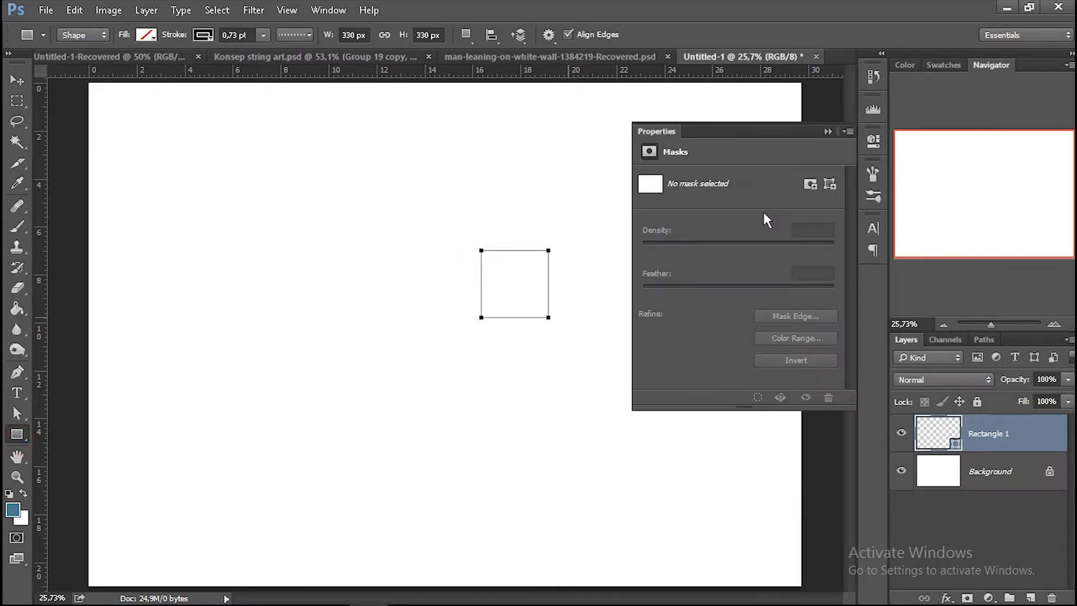
pyautogui.click(649, 227)
pyautogui.click(659, 311)
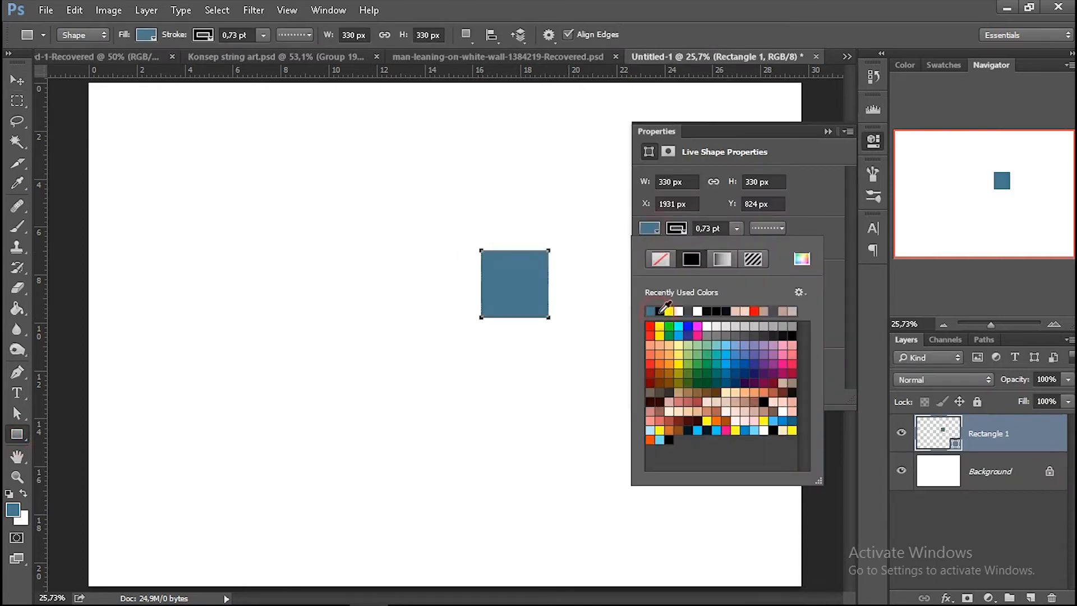
pyautogui.click(828, 132)
# Move the blue square slightly down and duplicate it three times to form a two-by-two arrangement of squares.
pyautogui.click(17, 80)
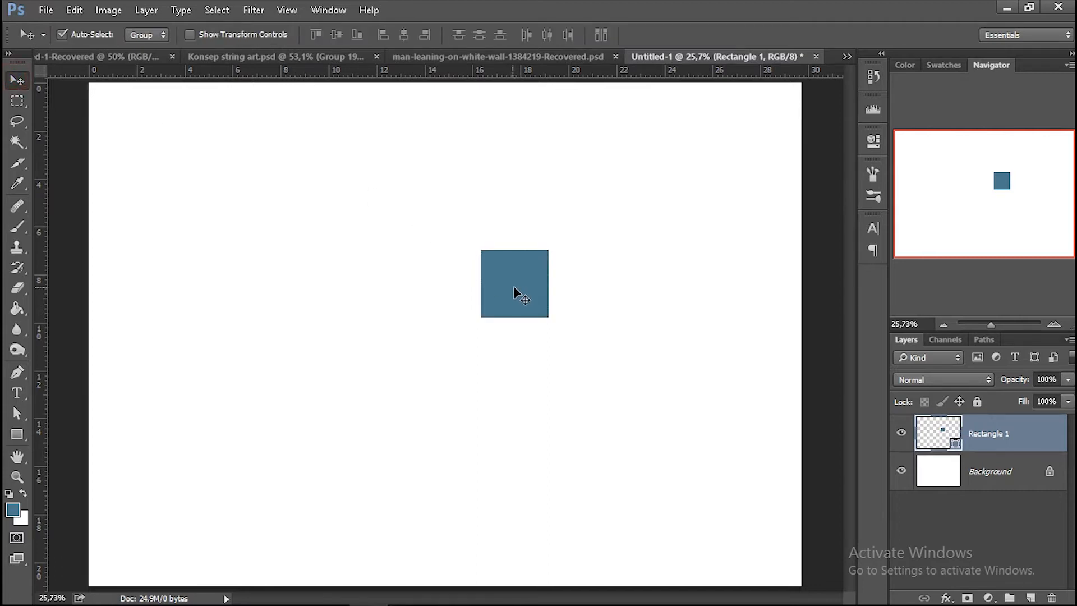
pyautogui.moveTo(519, 287); pyautogui.dragTo(522, 313)
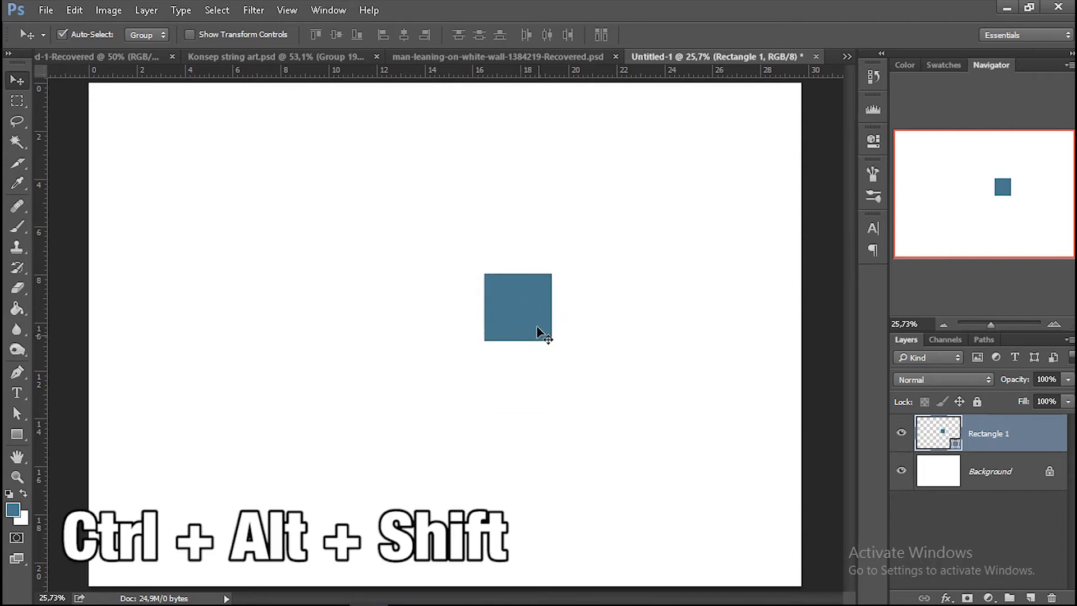
pyautogui.moveTo(532, 314); pyautogui.dragTo(333, 325)
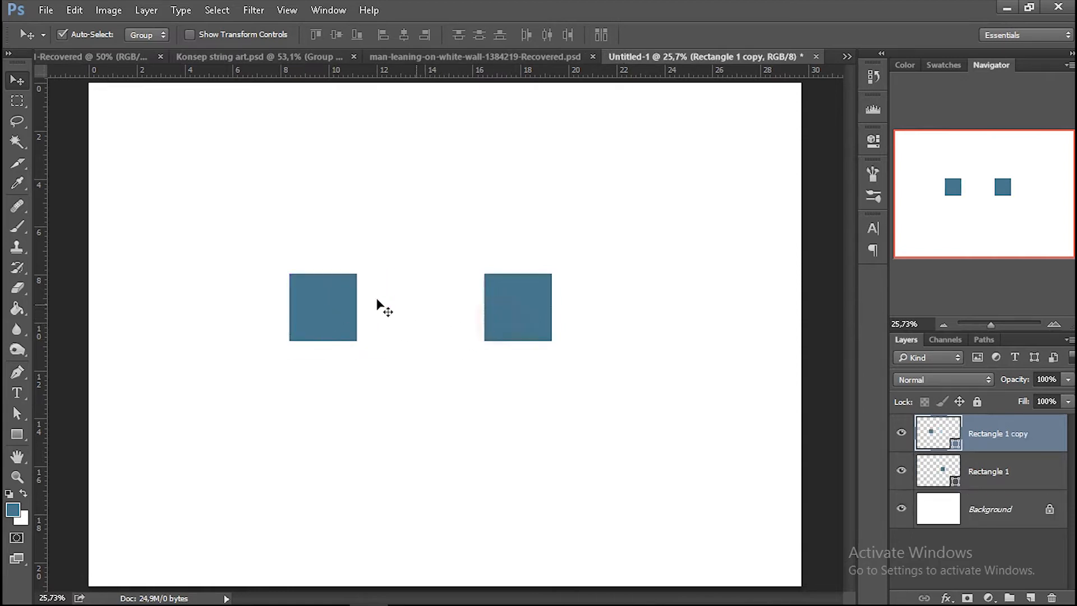
pyautogui.click(350, 298)
pyautogui.moveTo(341, 307); pyautogui.dragTo(527, 460)
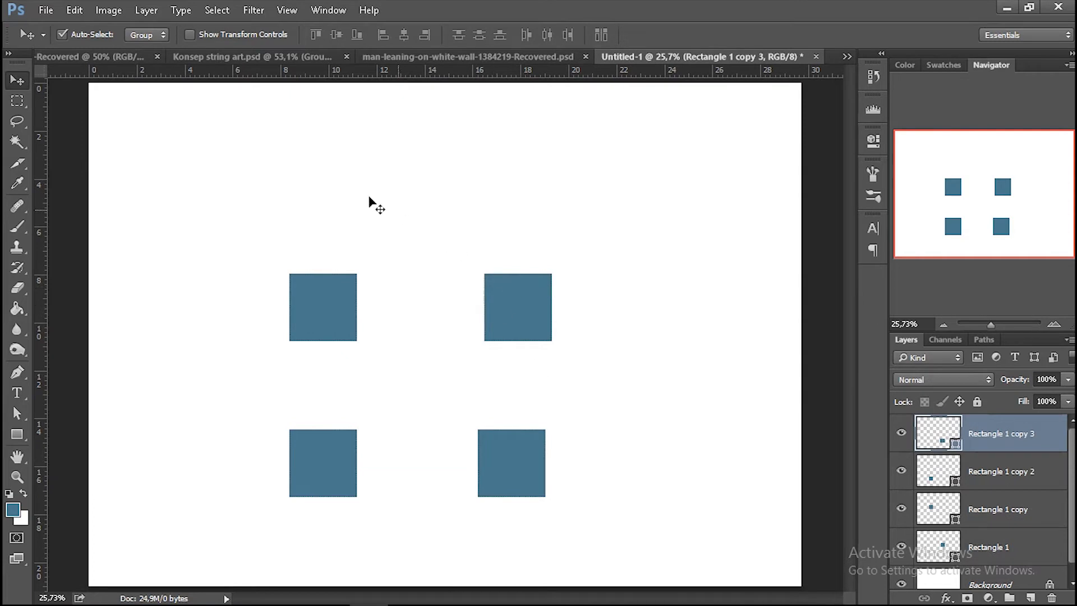
# Turn off Auto-Select for the Move tool and list the tool presets of all tools instead of only the current one.
pyautogui.click(62, 36)
pyautogui.click(38, 36)
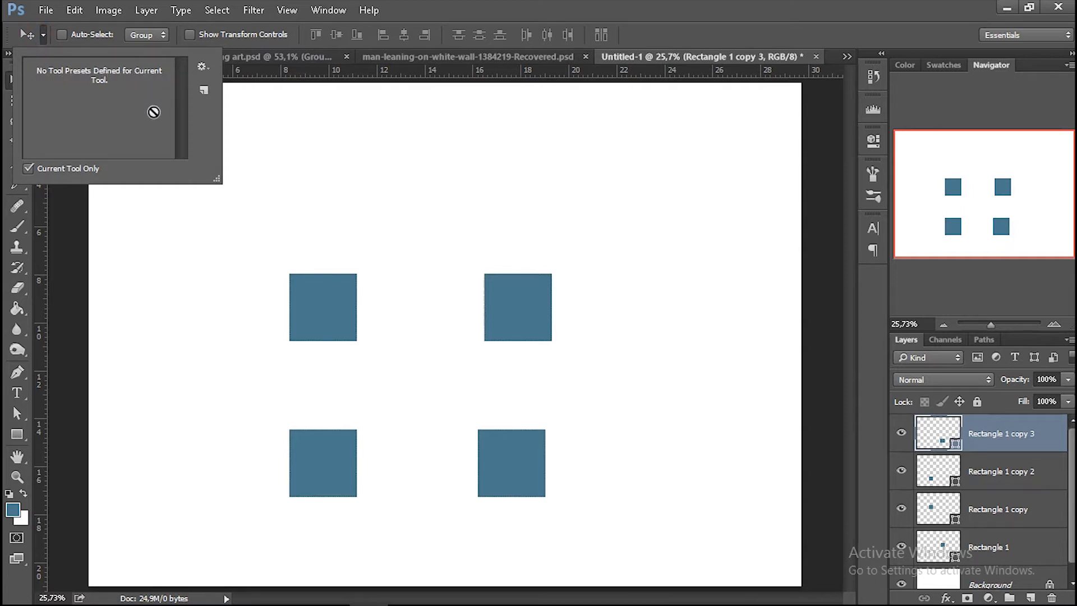
pyautogui.click(28, 169)
pyautogui.scroll(-6, 89, 128)
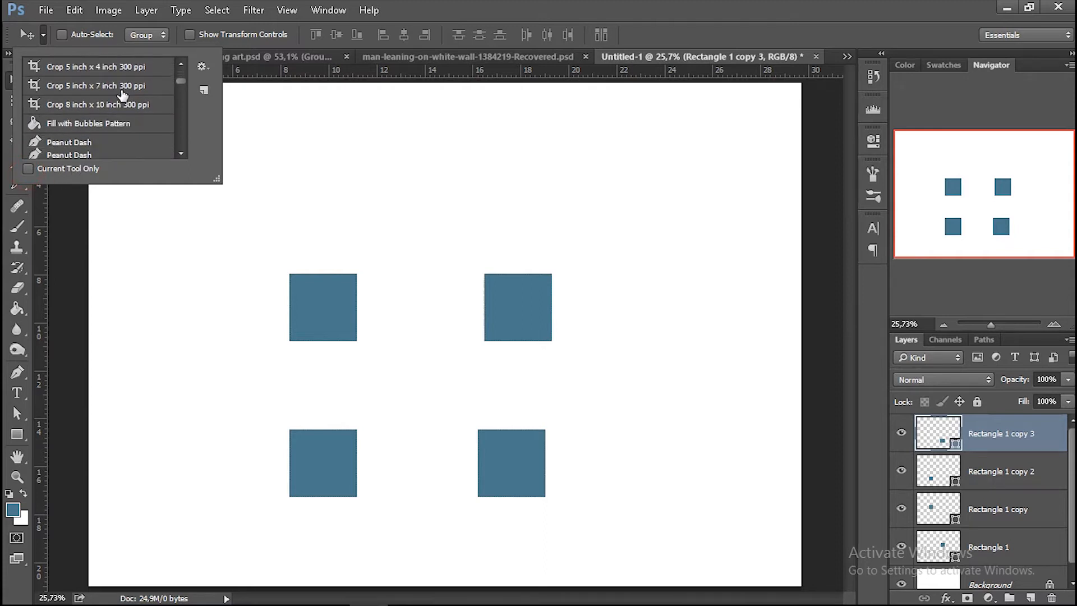
pyautogui.scroll(2, 123, 127)
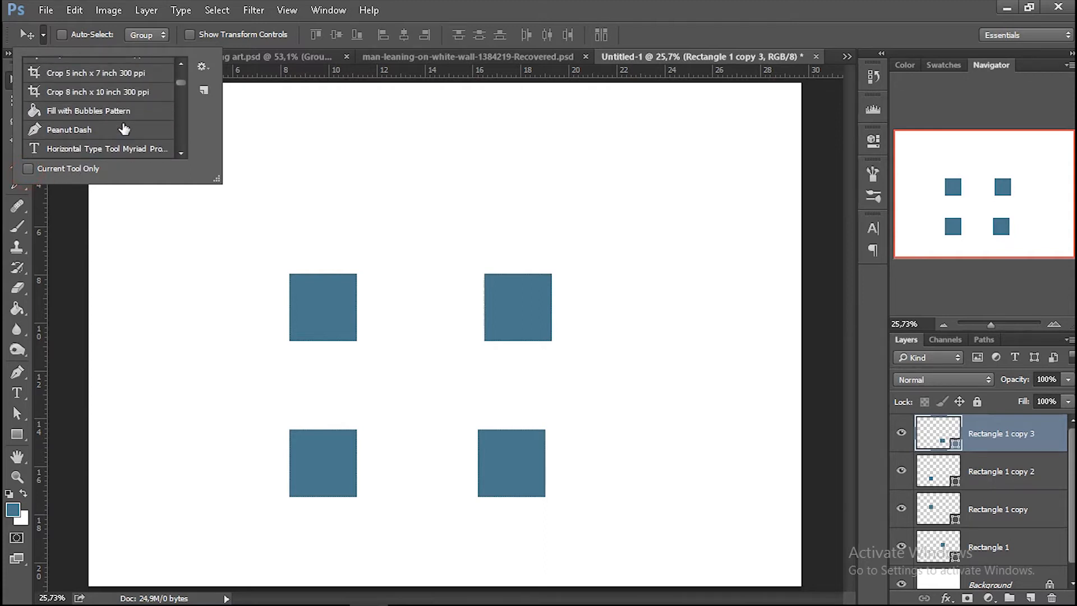
pyautogui.scroll(5, 130, 147)
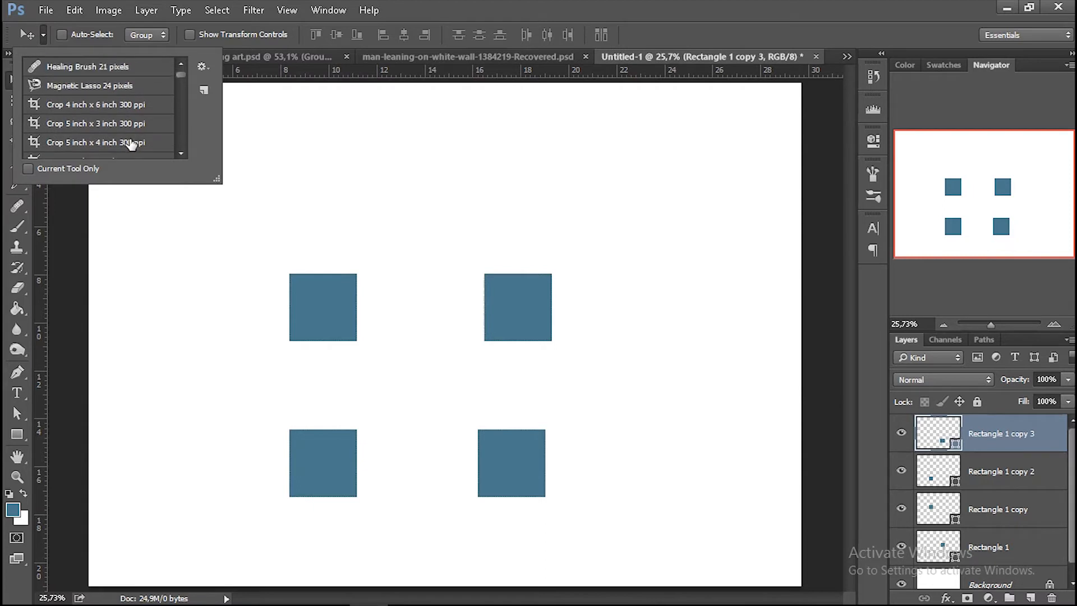
pyautogui.click(76, 237)
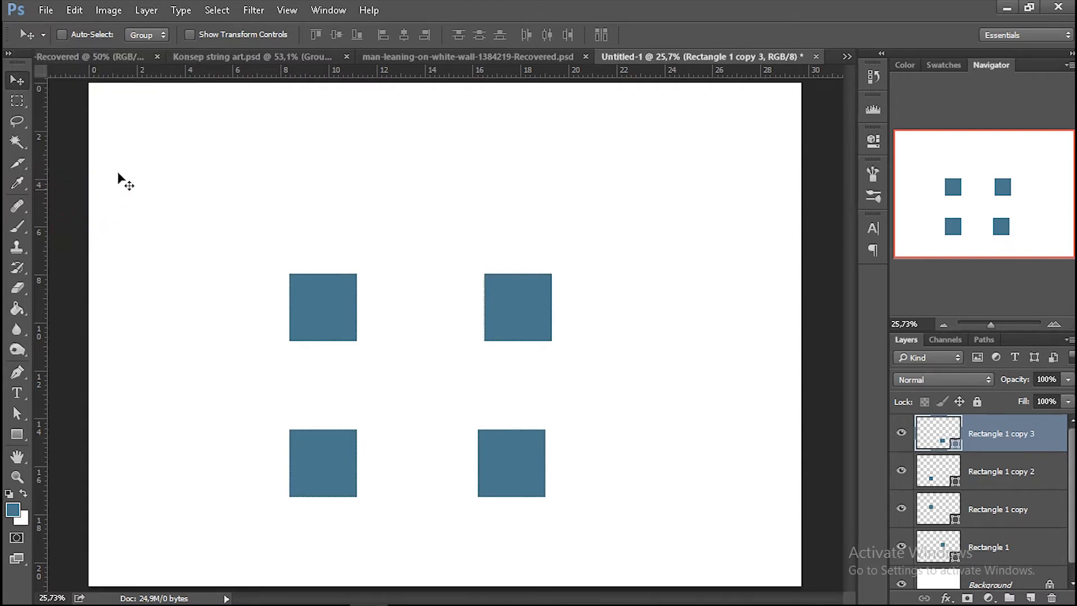
# Save the hard round 80 px Brush tool as a new tool preset with its color included.
pyautogui.click(22, 233)
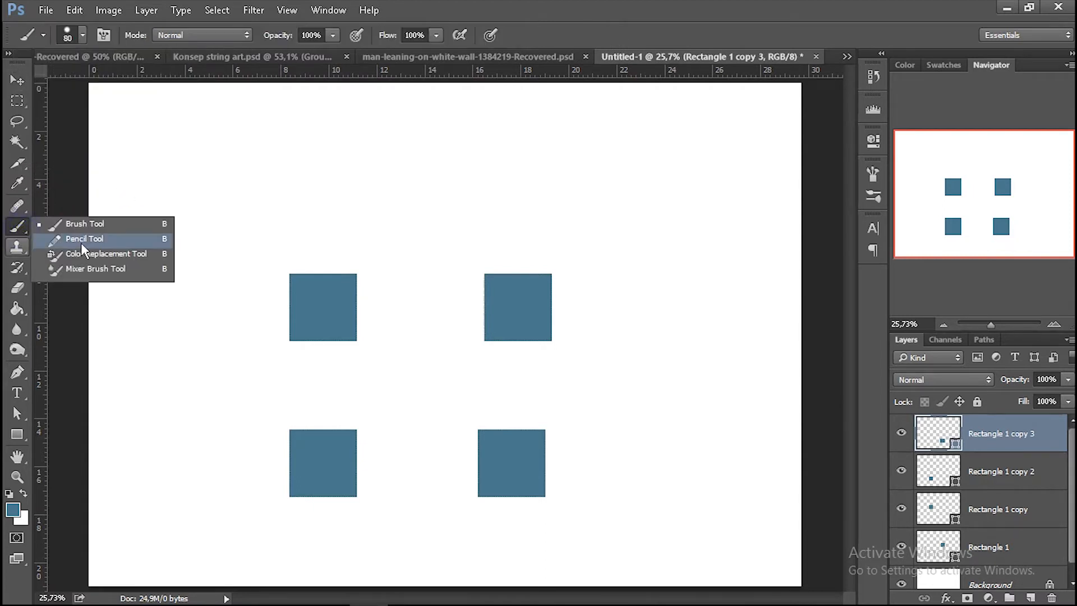
pyautogui.click(84, 223)
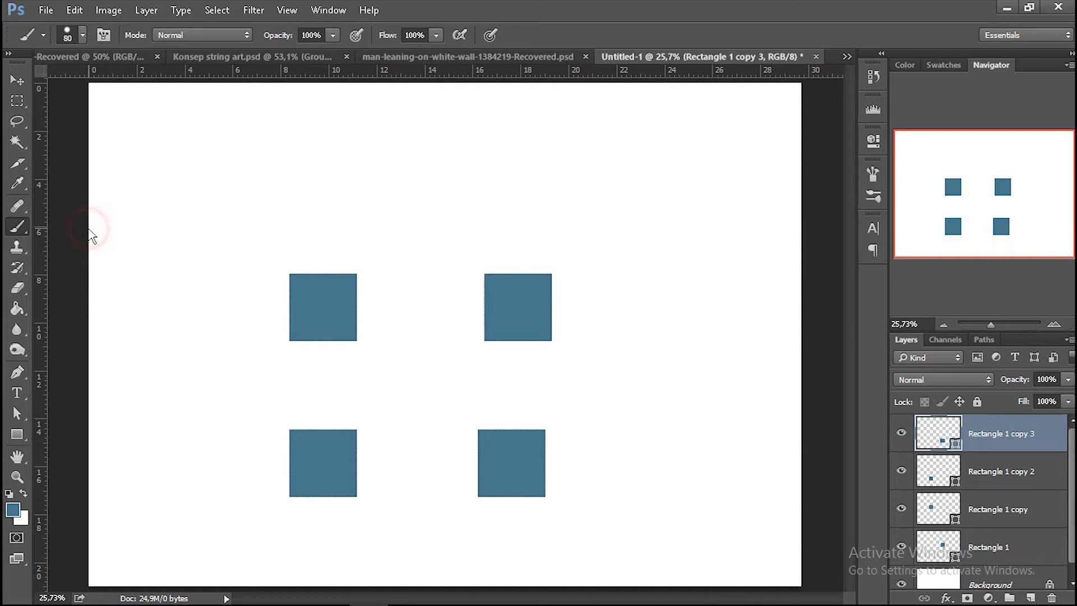
pyautogui.click(43, 35)
pyautogui.click(203, 90)
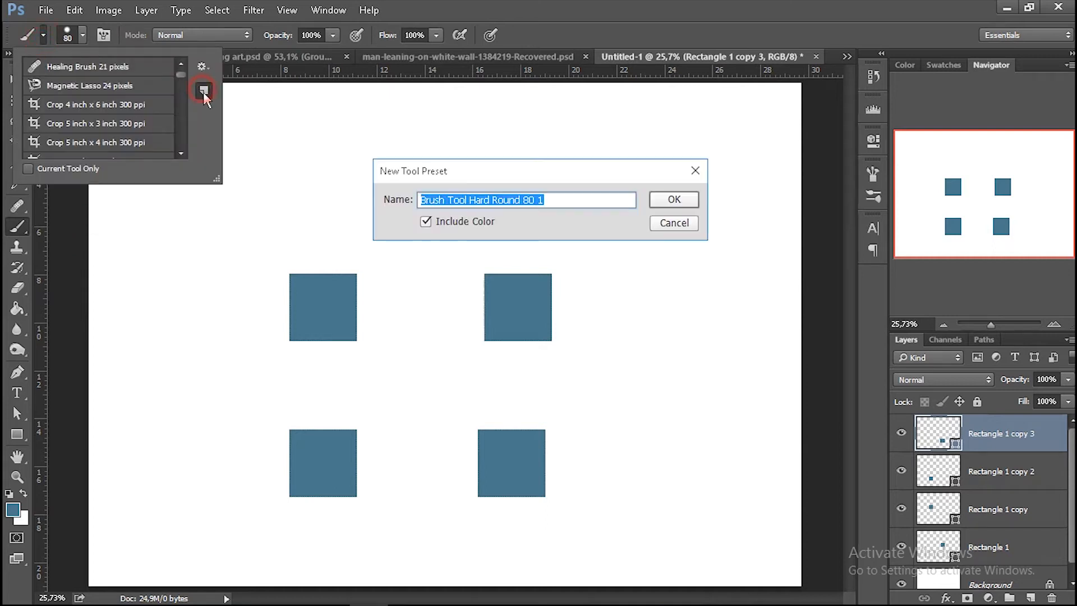
pyautogui.click(680, 201)
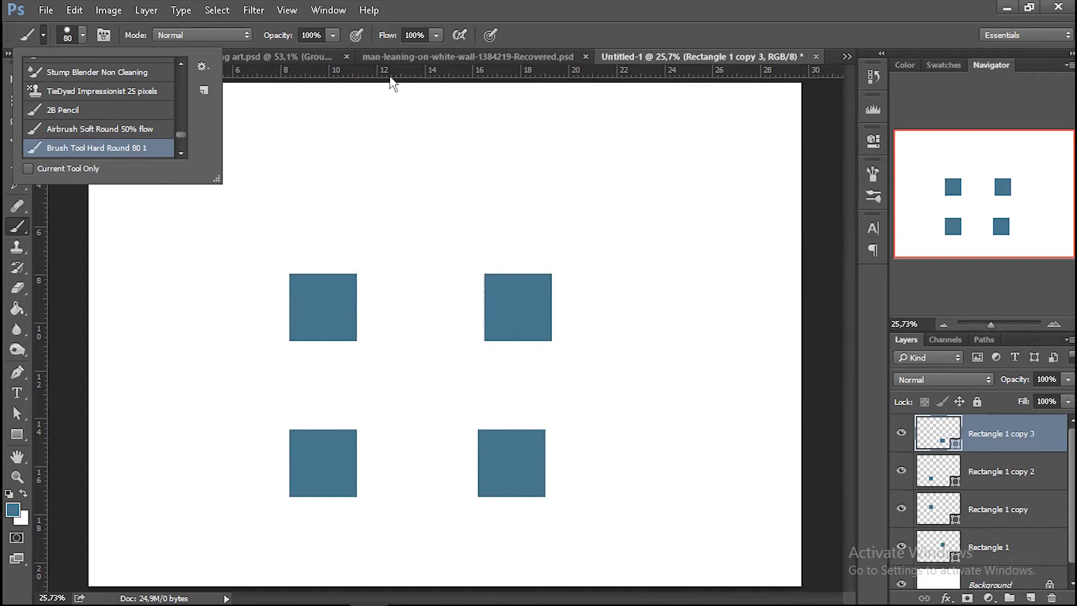
pyautogui.click(419, 4)
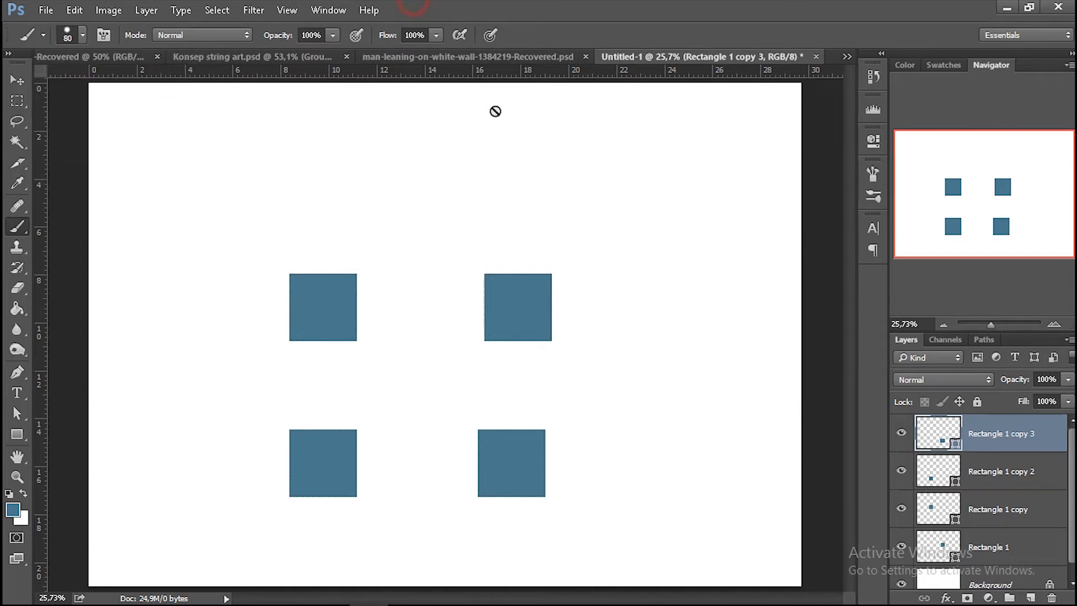
# With the Move tool's Auto-Select on, select the lower-left, upper-right and lower-right squares in turn on the canvas.
pyautogui.click(11, 82)
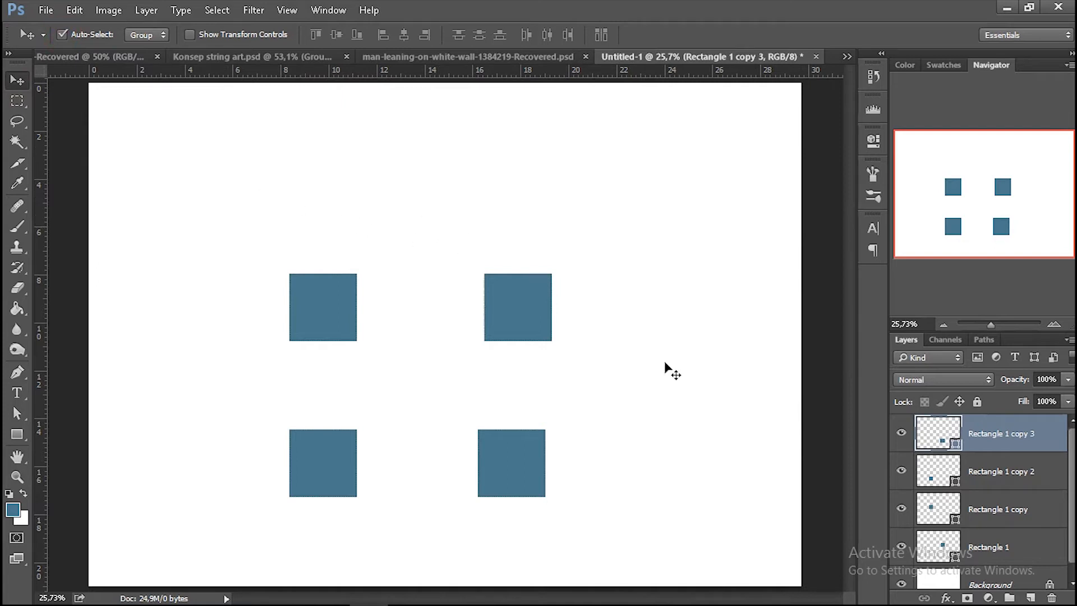
pyautogui.click(320, 471)
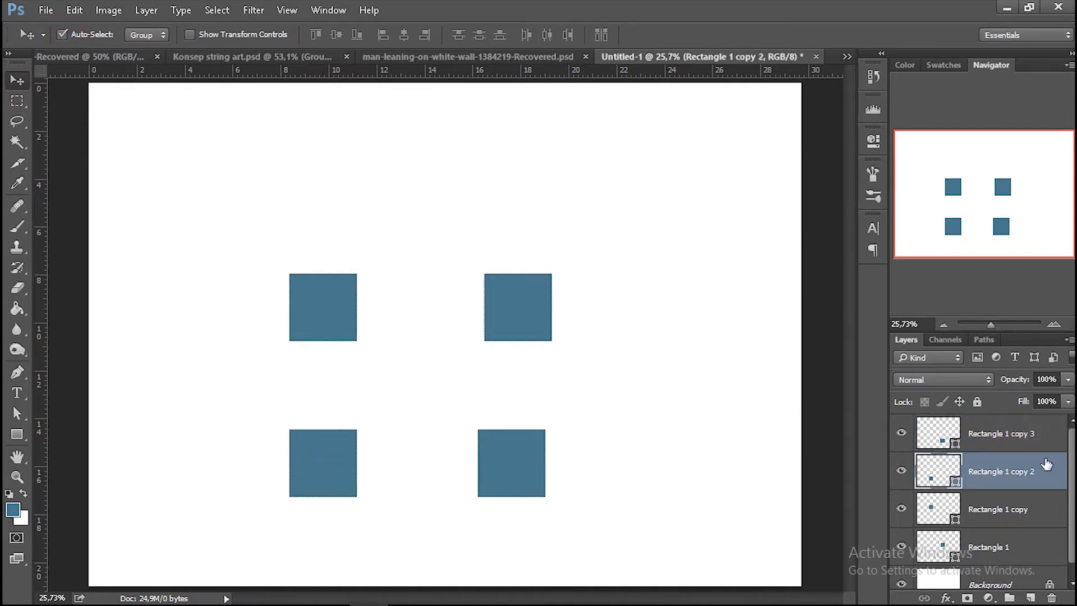
pyautogui.click(536, 317)
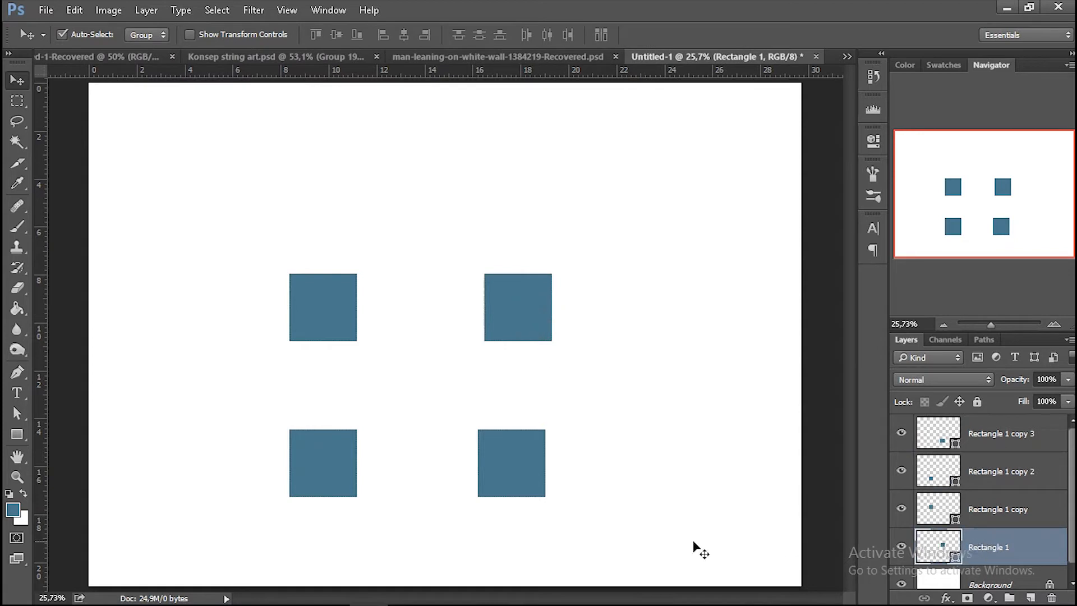
pyautogui.click(502, 464)
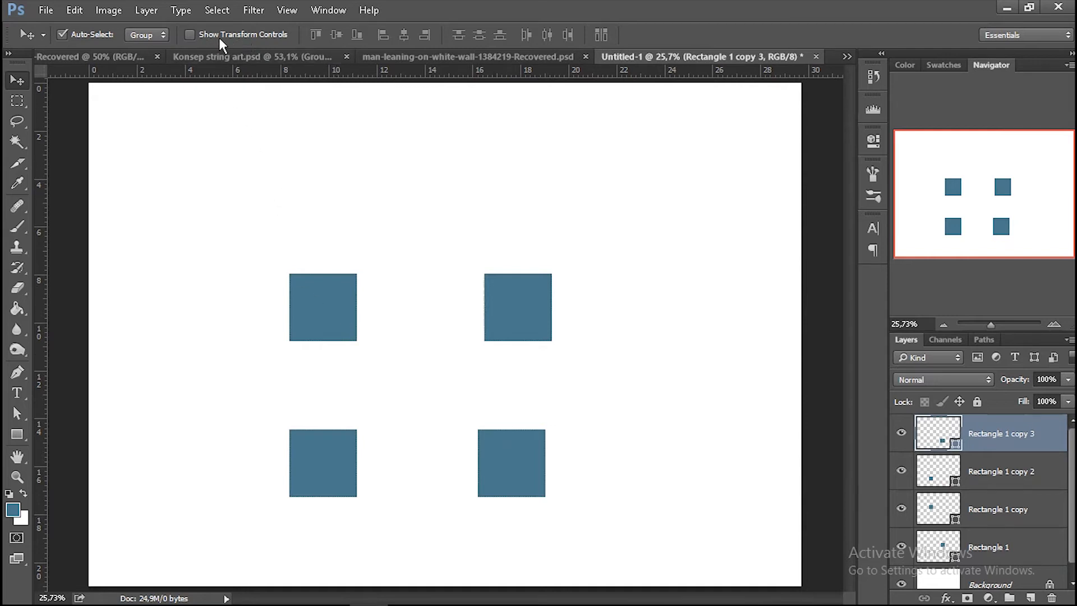
# Keep Auto-Select set to Group and group the layers of the two lower squares.
pyautogui.click(157, 35)
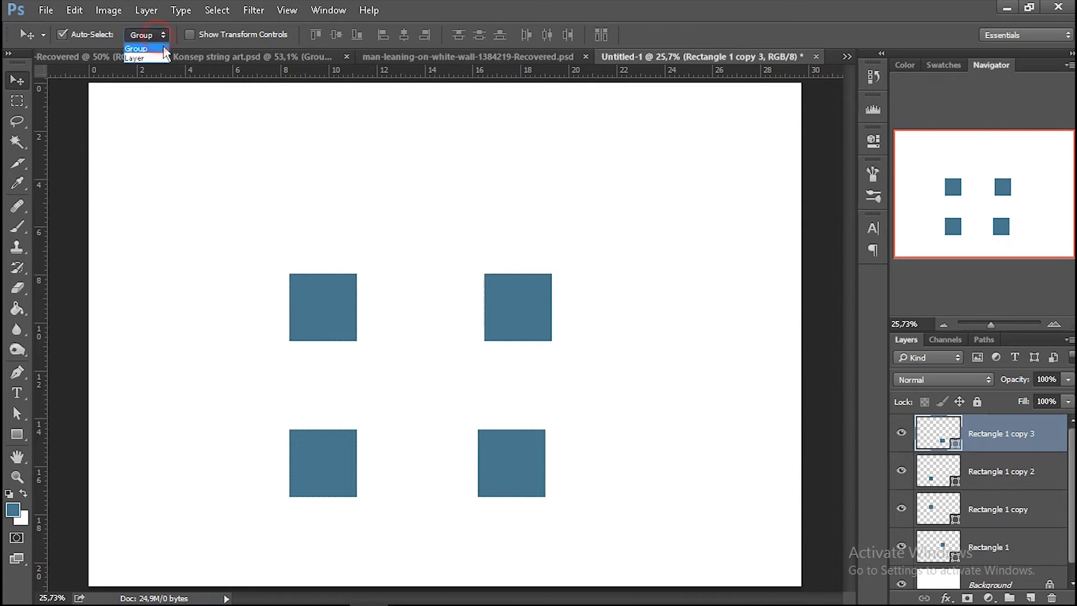
pyautogui.click(162, 49)
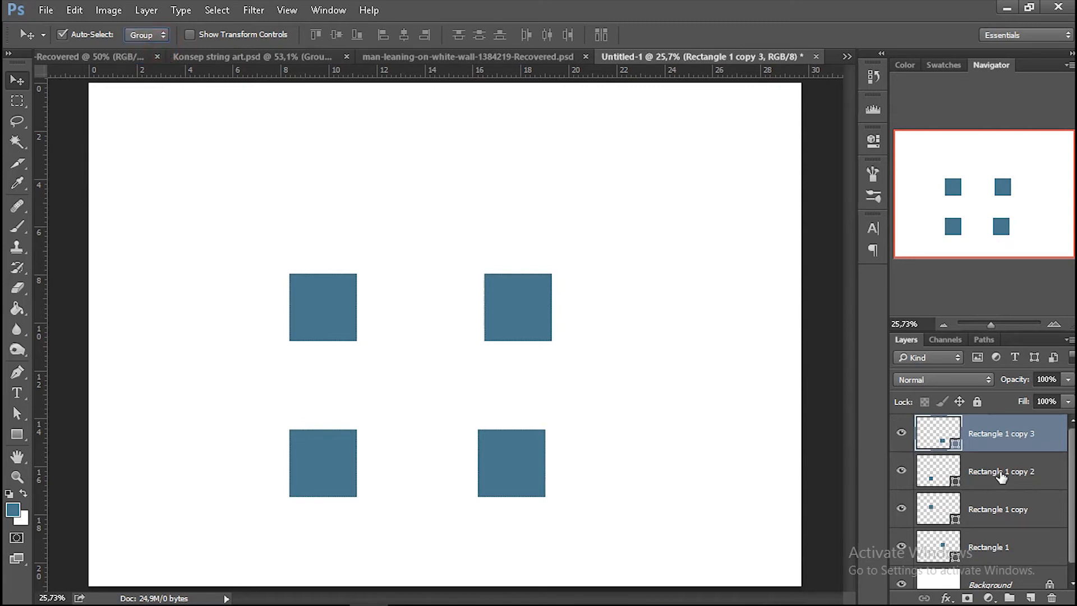
pyautogui.keyDown('ctrl'); pyautogui.click(998, 473); pyautogui.keyUp('ctrl')
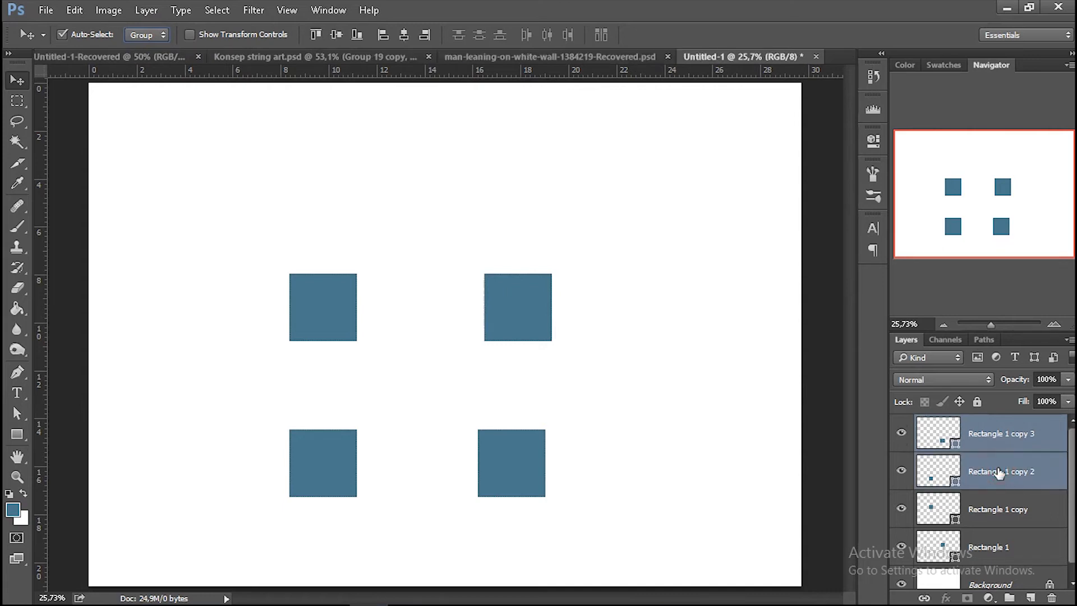
pyautogui.hotkey('ctrl', 'g')
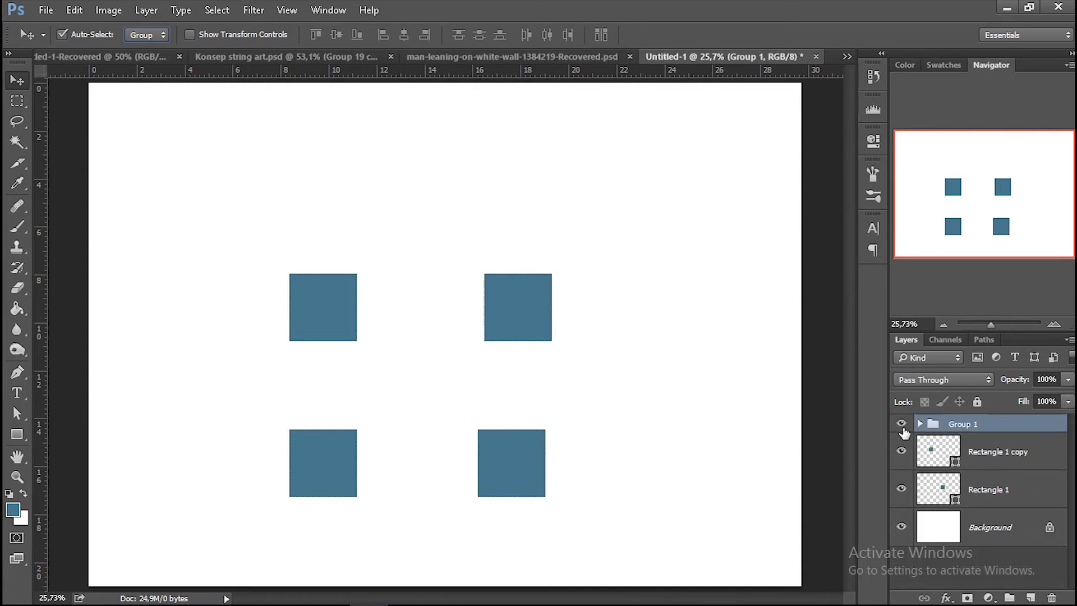
# Hide and show the new group, and test selecting the lower-left and upper-right squares on the canvas with Auto-Select set to Group.
pyautogui.click(901, 425)
pyautogui.click(901, 424)
pyautogui.click(344, 453)
pyautogui.click(494, 287)
# Set Auto-Select to Layer and select the upper-left and lower-left squares in turn on the canvas.
pyautogui.click(150, 35)
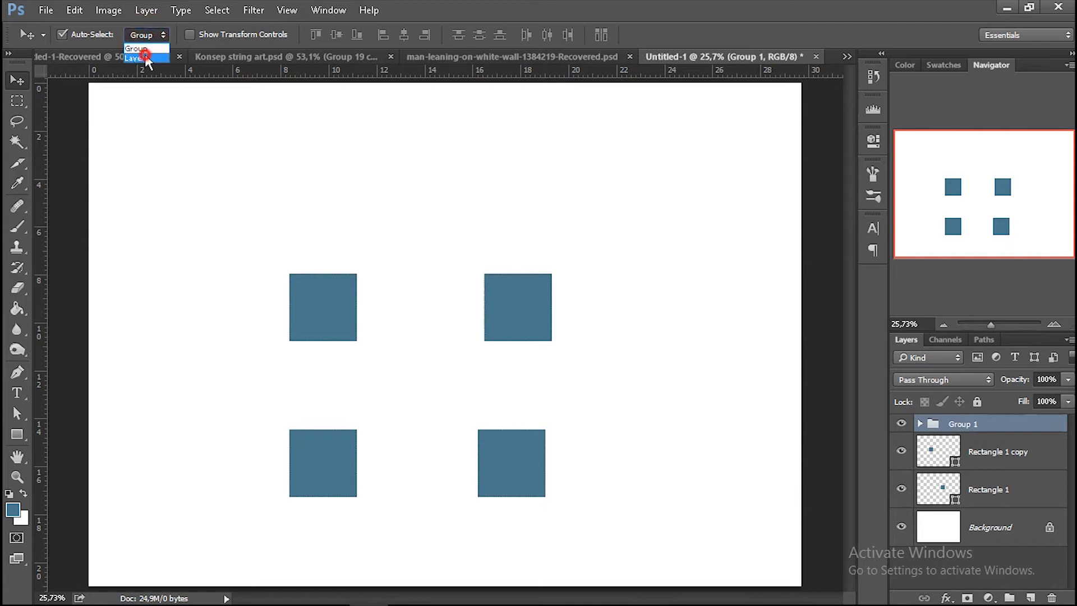
pyautogui.click(145, 57)
pyautogui.click(321, 309)
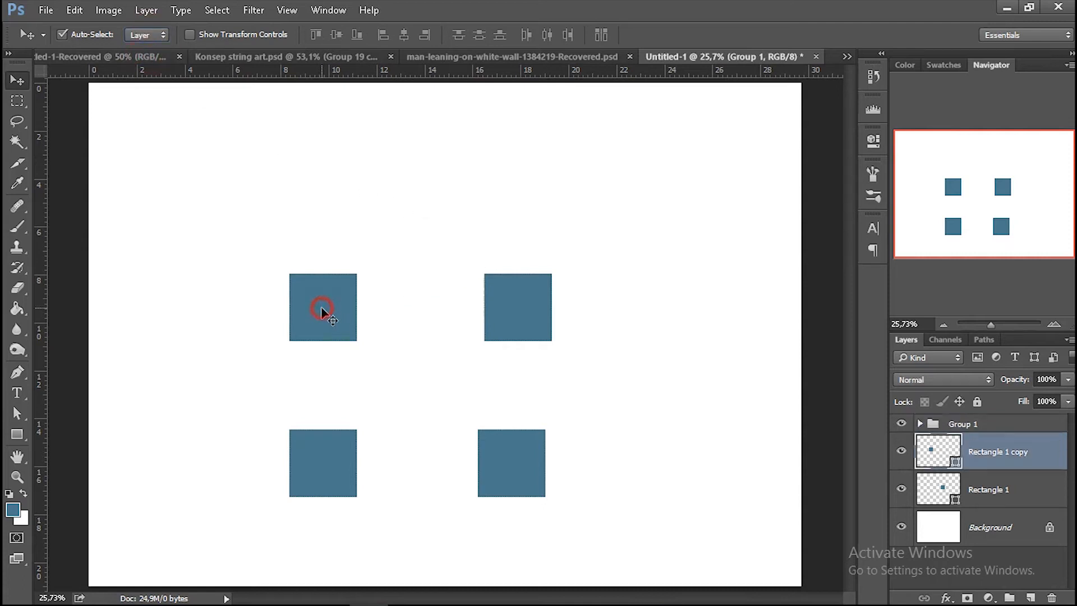
pyautogui.click(331, 458)
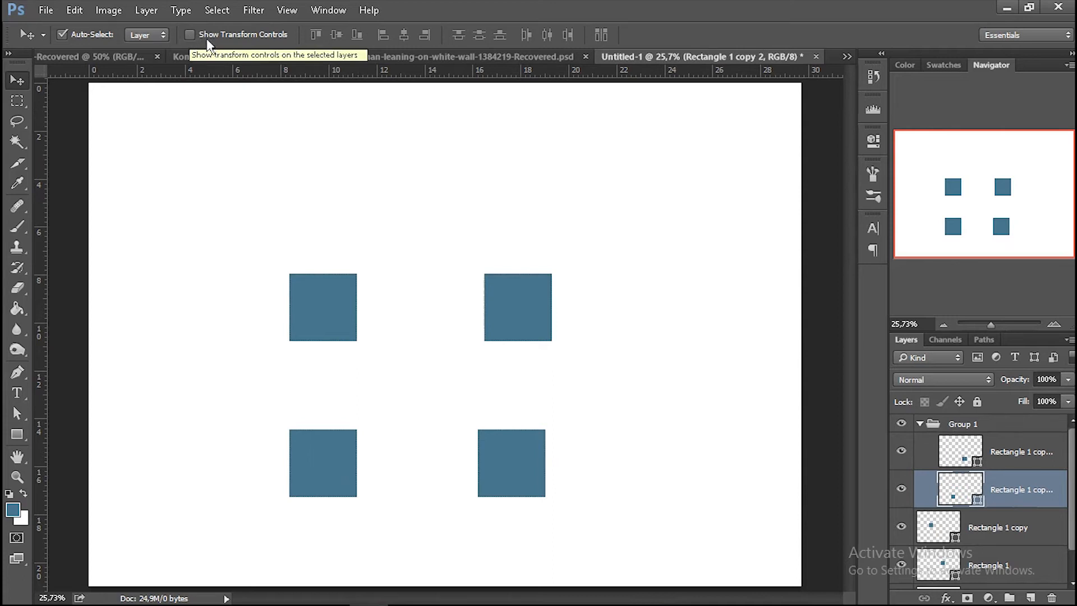
# Show the transform controls and stretch the two lower squares upward together to about 155% of their height.
pyautogui.click(189, 35)
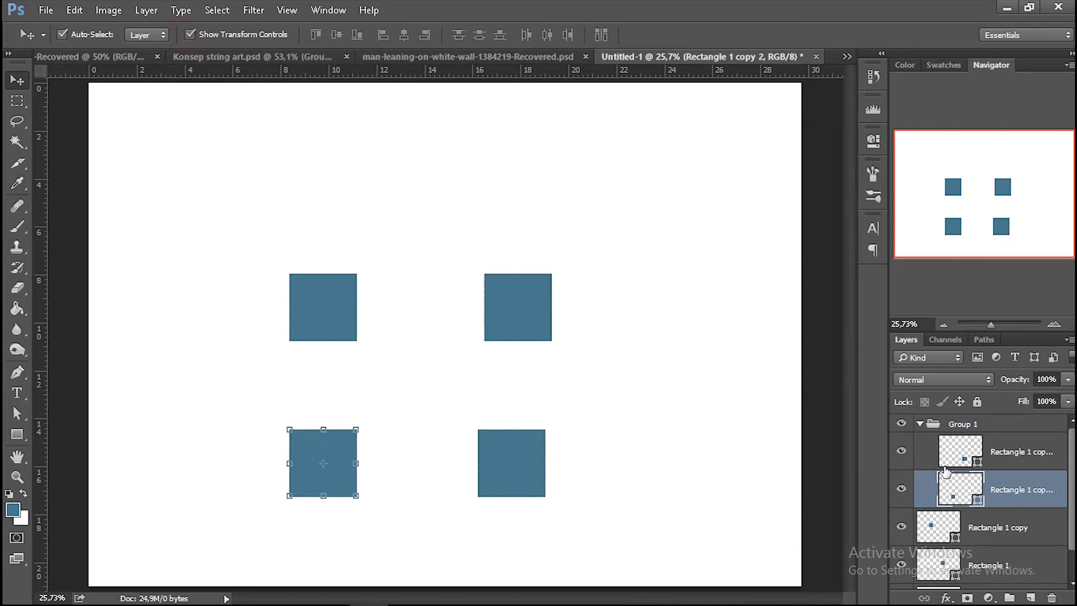
pyautogui.keyDown('shift'); pyautogui.click(1021, 452); pyautogui.keyUp('shift')
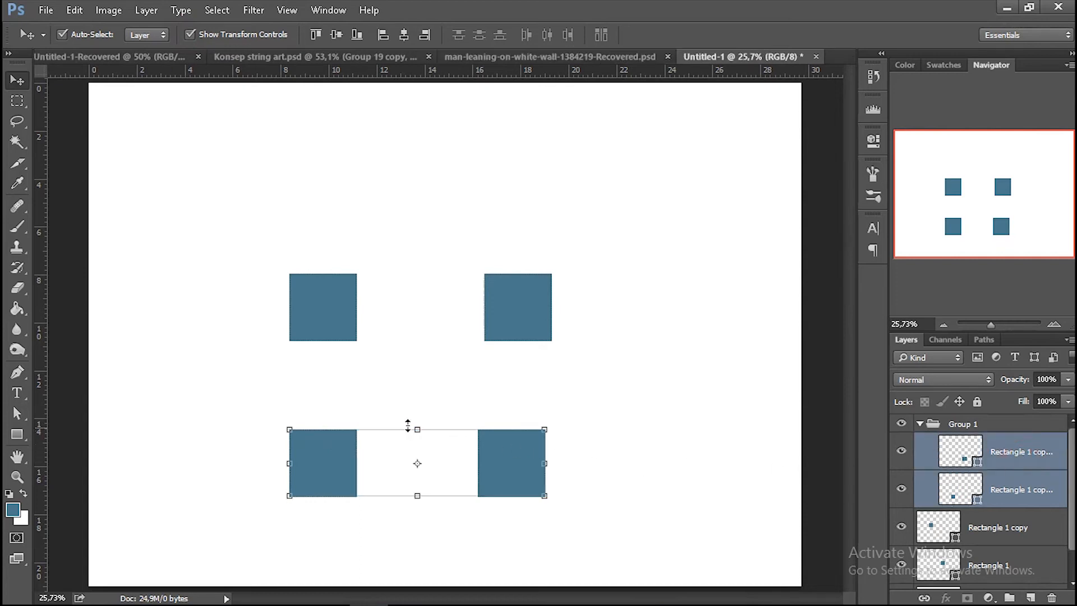
pyautogui.moveTo(414, 425); pyautogui.dragTo(415, 392)
pyautogui.moveTo(415, 502)
pyautogui.mouseDown()
pyautogui.moveTo(415, 526)
pyautogui.moveTo(416, 501)
pyautogui.mouseUp()
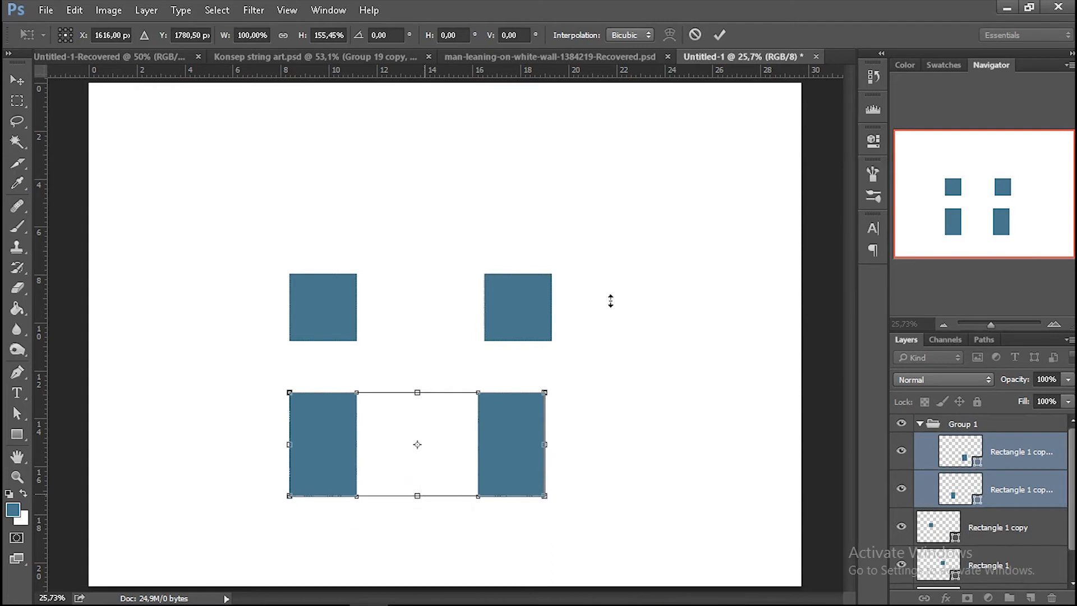
pyautogui.click(717, 35)
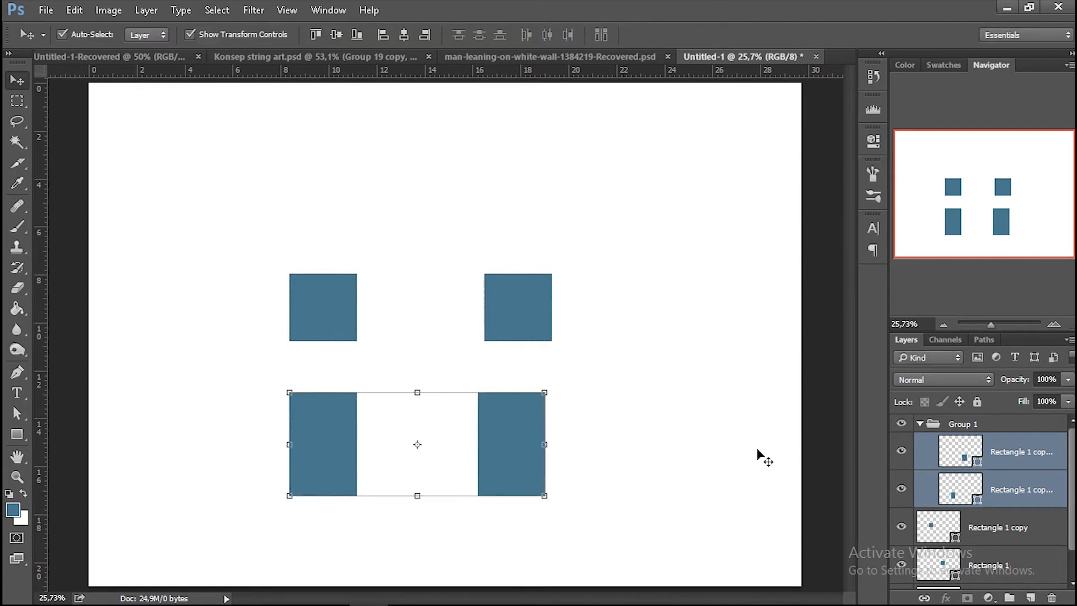
# Collapse the group and select the layers of the two upper squares together.
pyautogui.click(1010, 500)
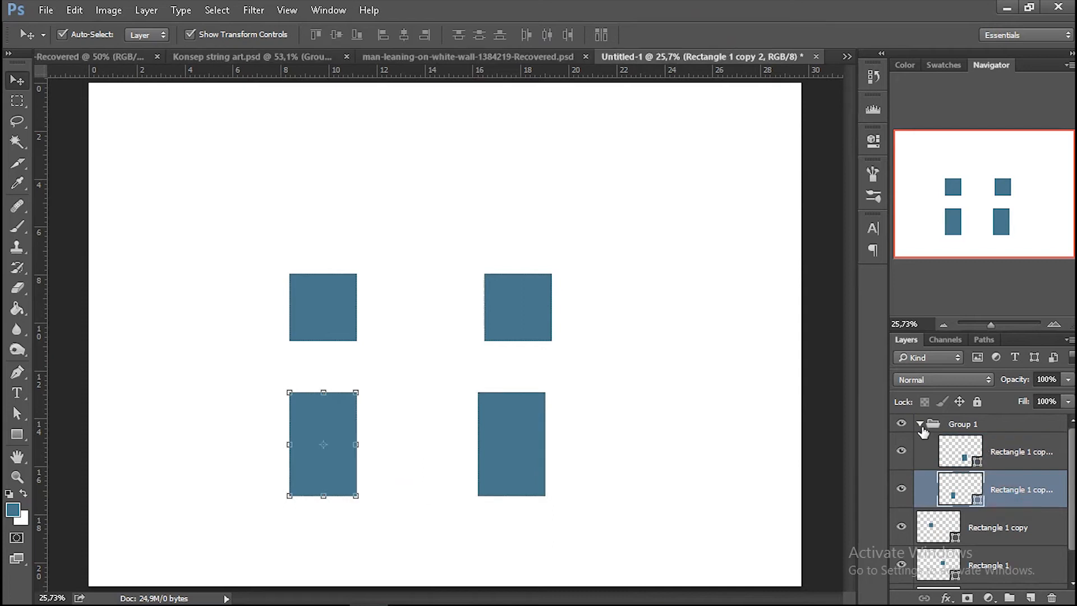
pyautogui.click(920, 424)
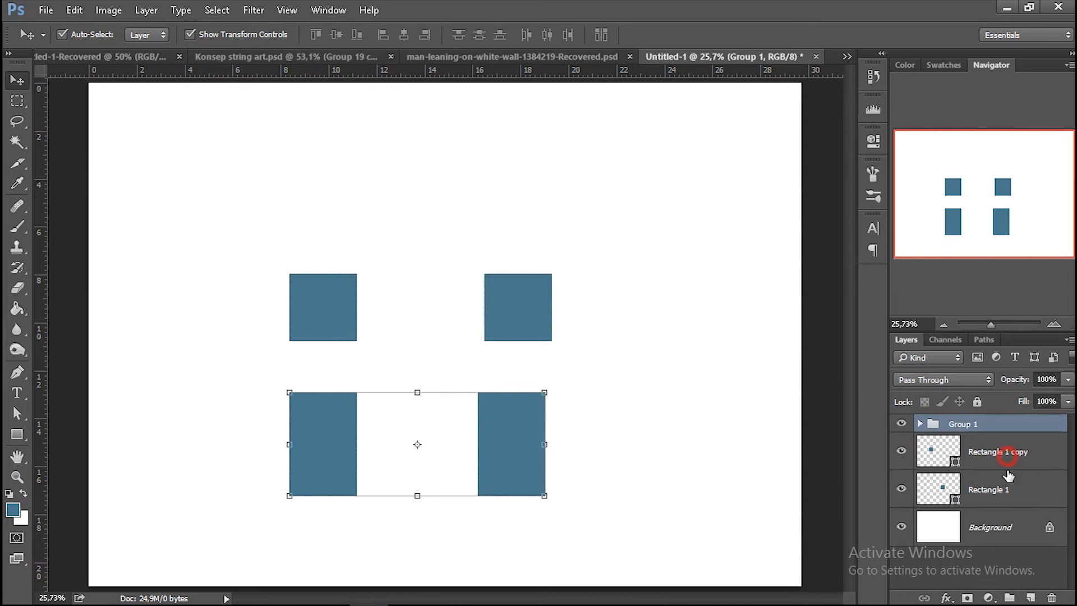
pyautogui.click(1009, 452)
pyautogui.keyDown('shift'); pyautogui.click(1006, 483); pyautogui.keyUp('shift')
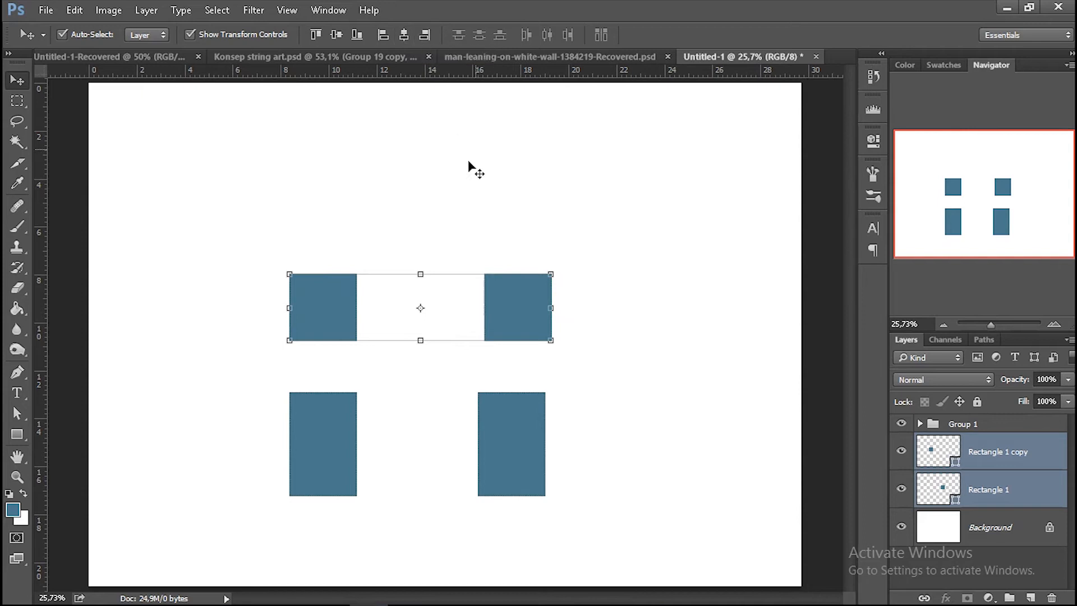
# Expand the group holding the two lower rectangles and ungroup its layers.
pyautogui.click(920, 424)
pyautogui.click(955, 423)
pyautogui.rightClick(954, 424)
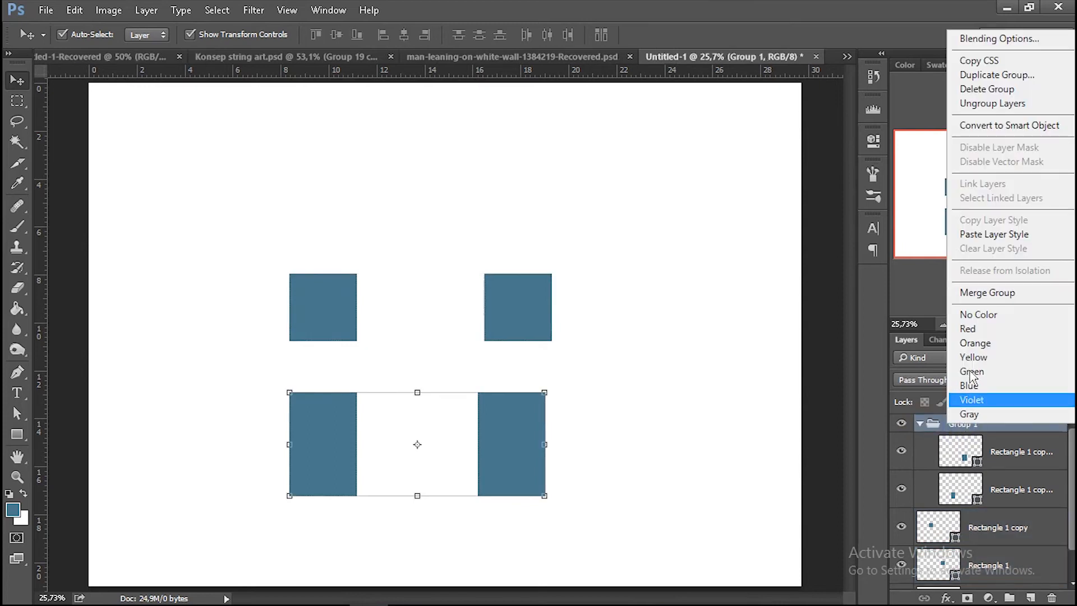
pyautogui.click(991, 103)
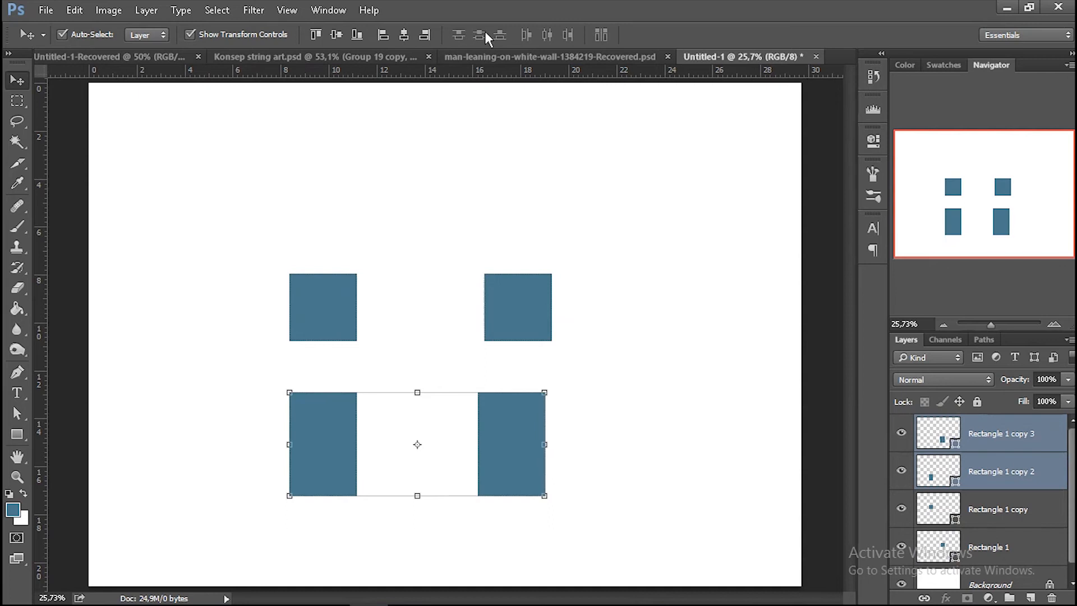
# Try distributing all four rectangle layers by their top edges, and undo it.
pyautogui.keyDown('shift'); pyautogui.click(968, 510); pyautogui.keyUp('shift')
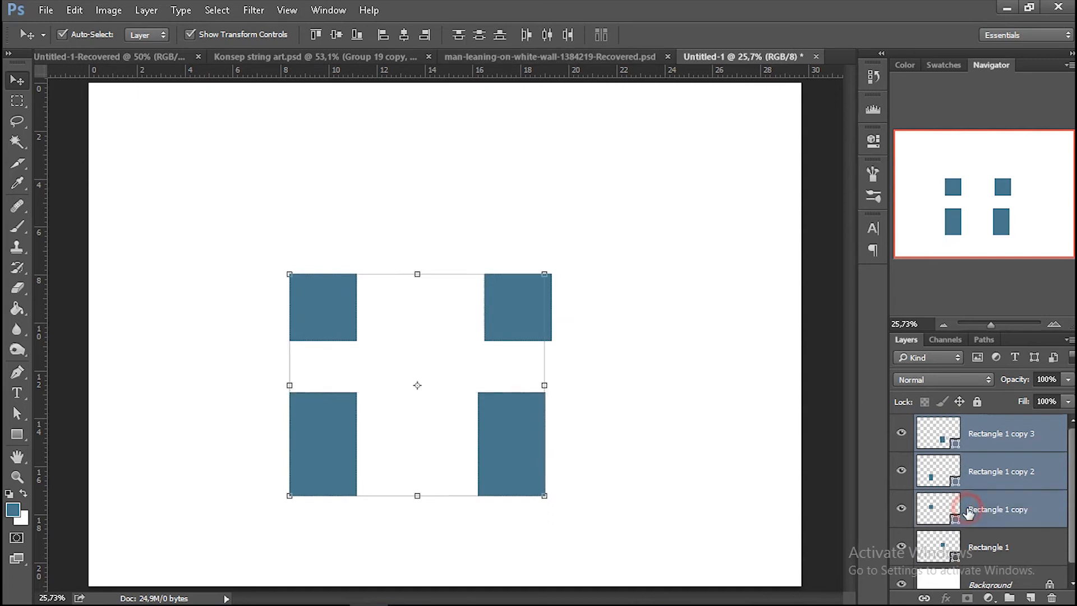
pyautogui.keyDown('shift'); pyautogui.click(968, 541); pyautogui.keyUp('shift')
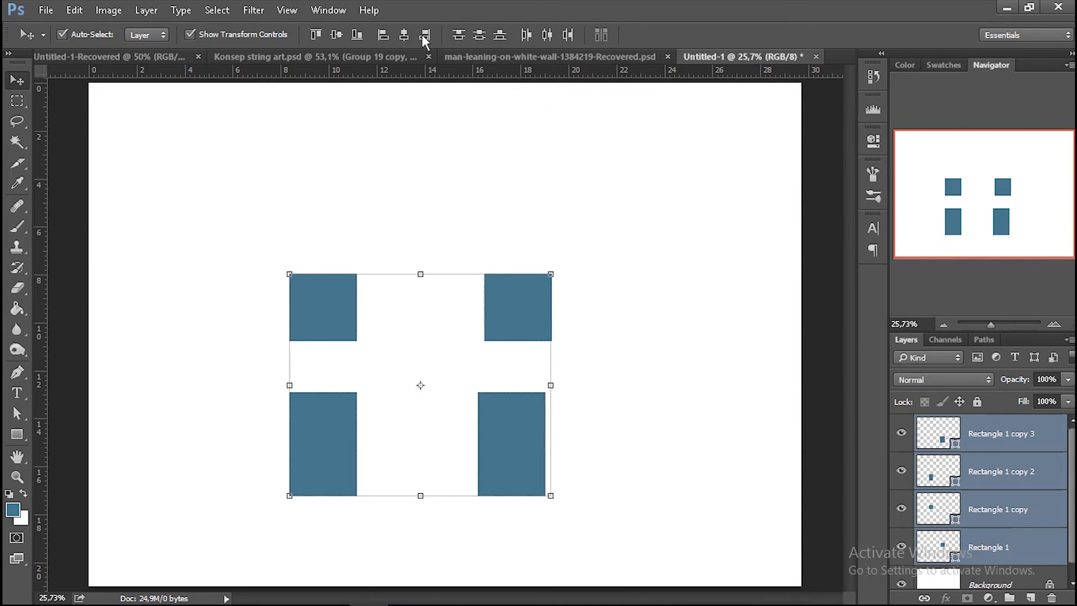
pyautogui.click(458, 35)
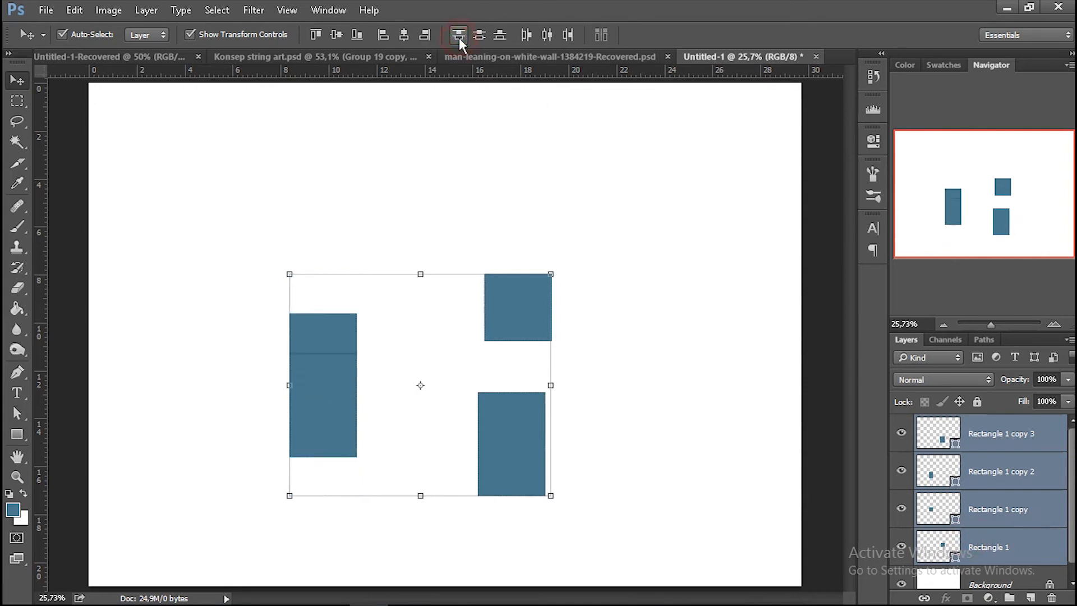
pyautogui.hotkey('ctrl', 'z')
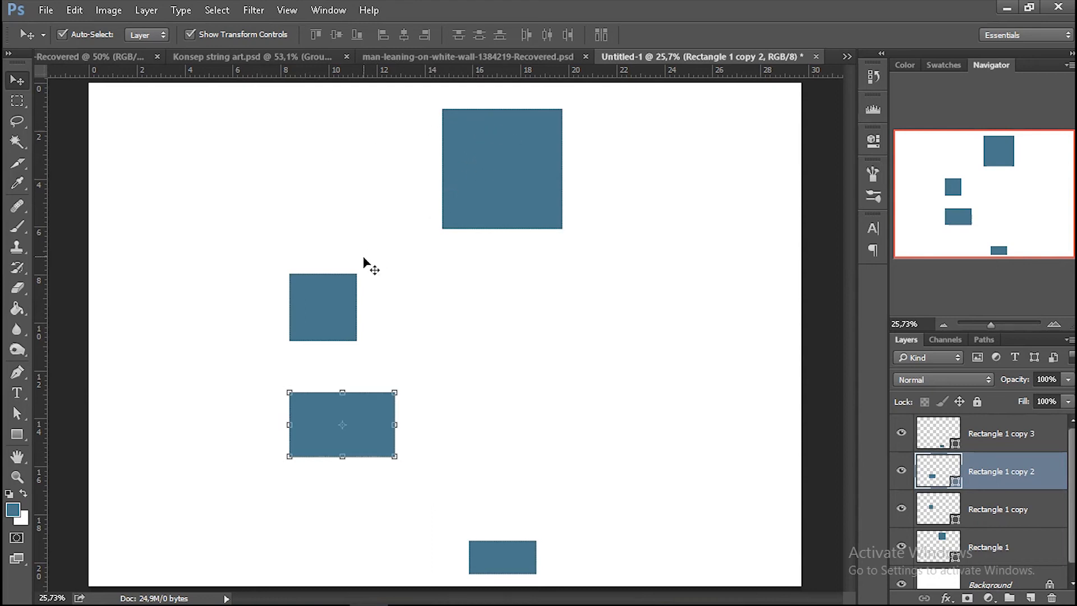
# Select the layers of all four differently sized rectangles and distribute them by their top edges.
pyautogui.click(511, 128)
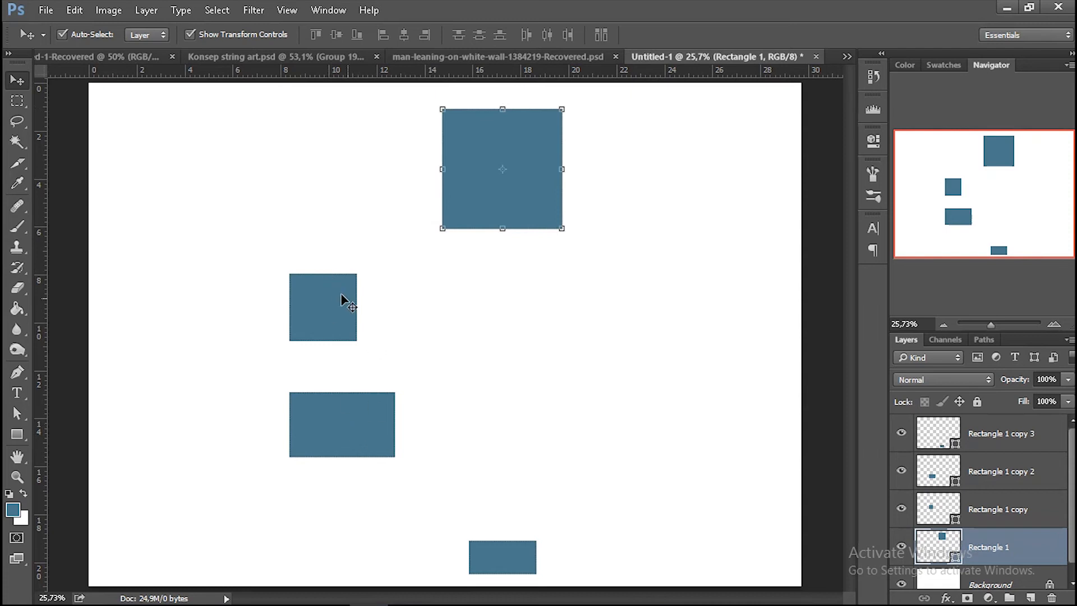
pyautogui.keyDown('shift'); pyautogui.click(991, 437); pyautogui.keyUp('shift')
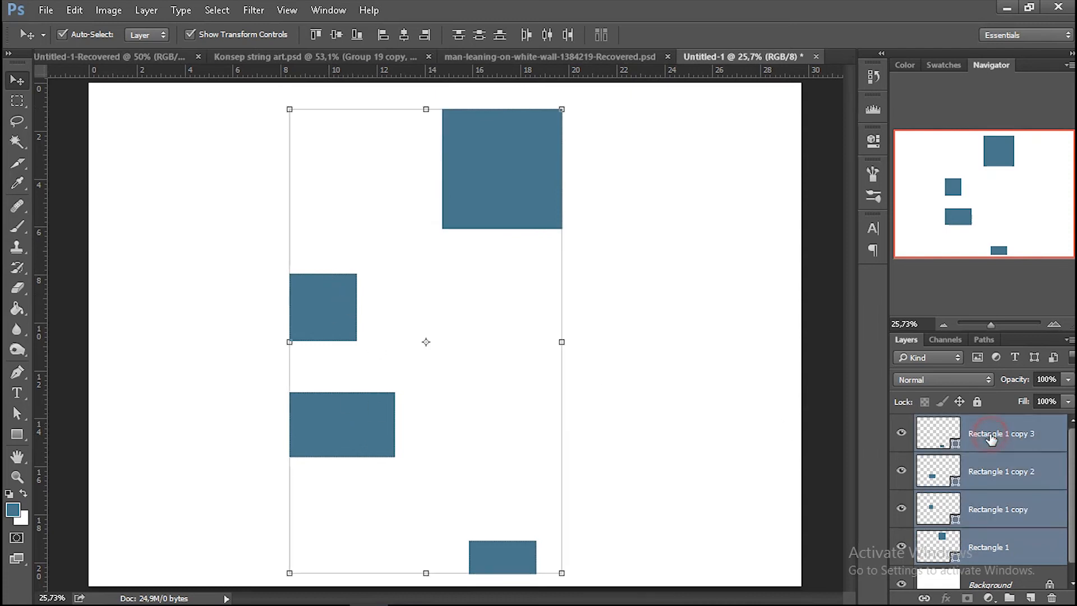
pyautogui.click(455, 37)
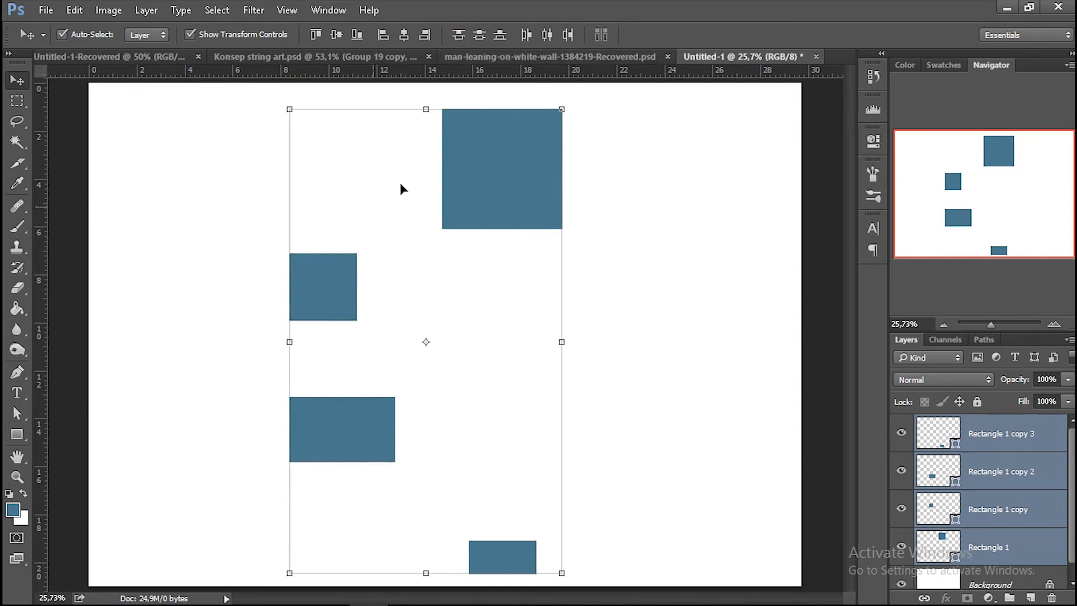
# Place four horizontal guides, one along the top edge of each rectangle.
pyautogui.moveTo(469, 70); pyautogui.dragTo(466, 109)
pyautogui.moveTo(434, 70); pyautogui.dragTo(385, 253)
pyautogui.moveTo(374, 78); pyautogui.dragTo(336, 396)
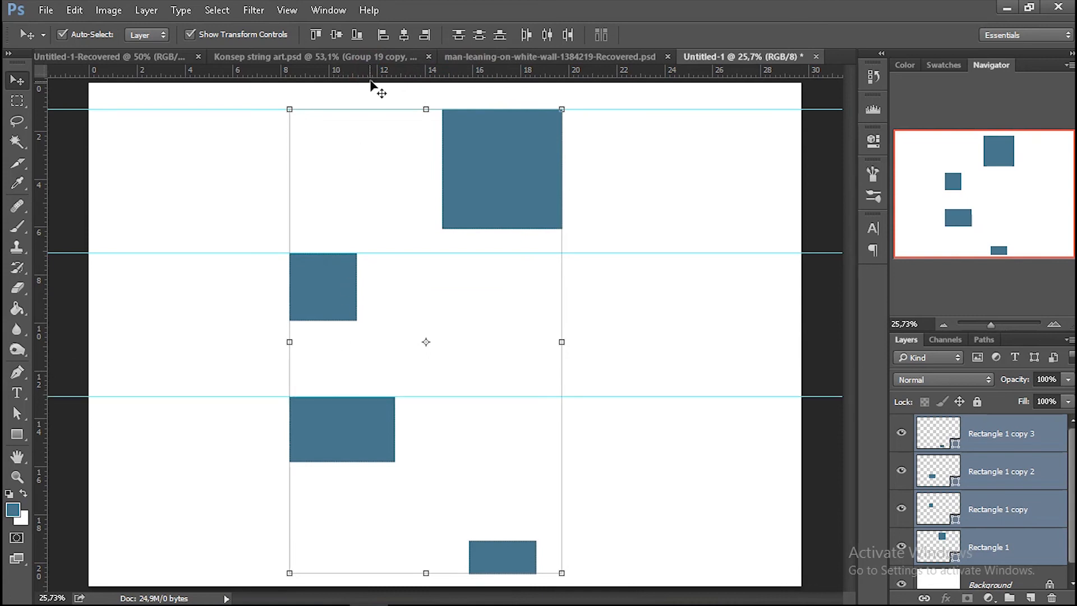
pyautogui.moveTo(377, 79); pyautogui.dragTo(376, 541)
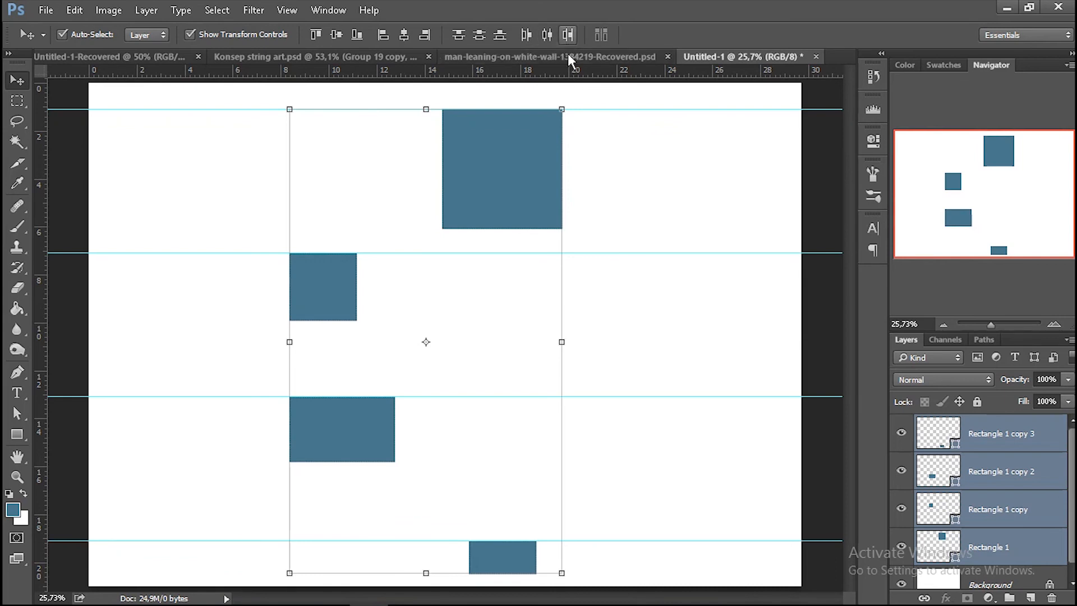
# Rasterize the four selected rectangle shape layers.
pyautogui.rightClick(981, 436)
pyautogui.click(1007, 471)
pyautogui.rightClick(969, 442)
pyautogui.click(871, 257)
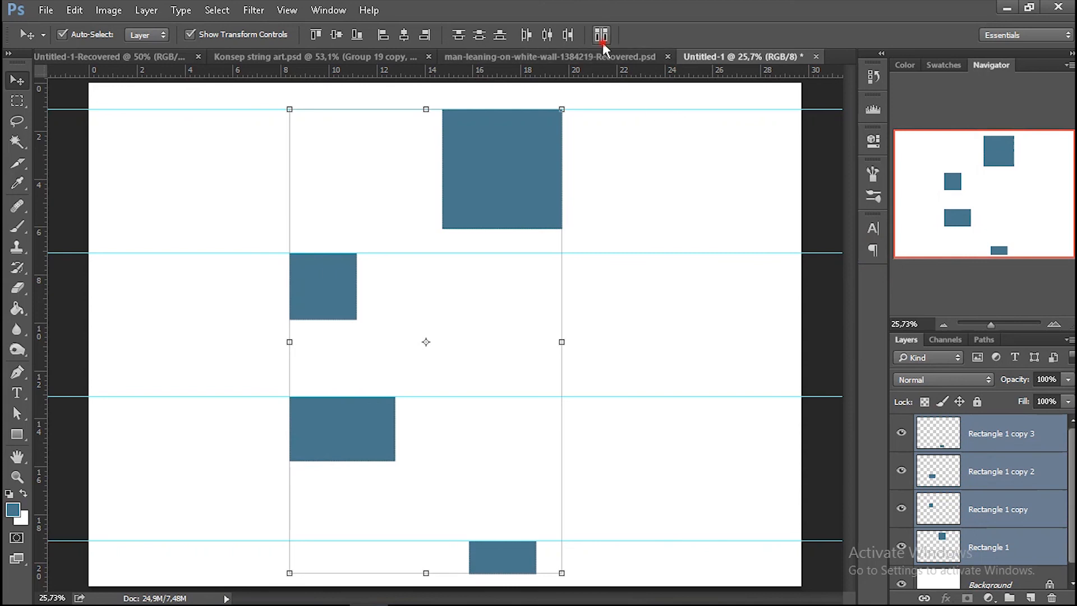
# Open Auto-Align Layers for the four rasterized layers, examine the description of the Auto projection, and cancel the dialog.
pyautogui.click(600, 34)
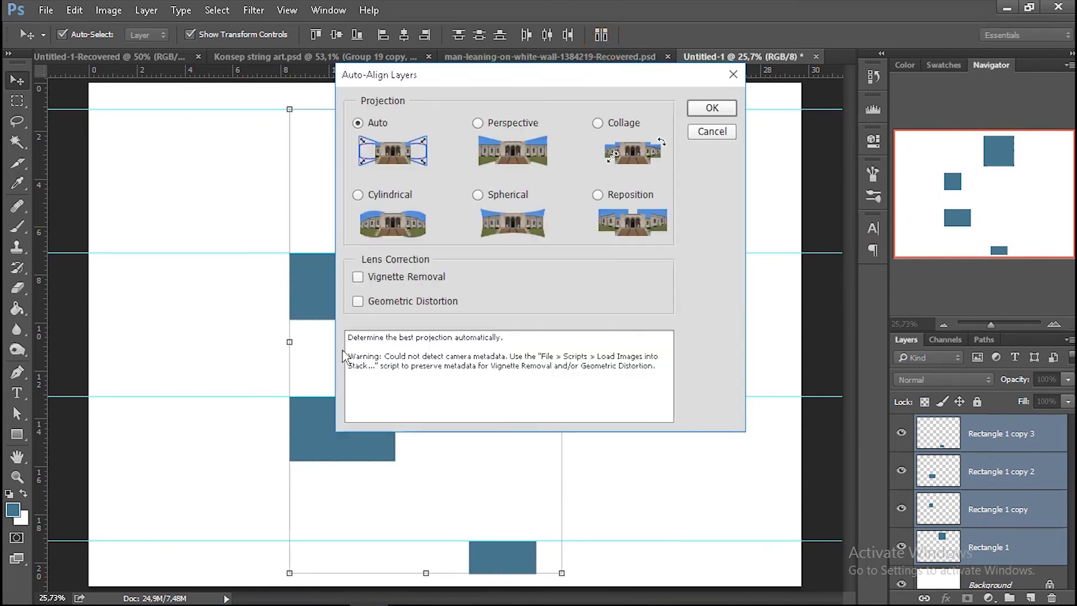
pyautogui.moveTo(346, 339); pyautogui.dragTo(565, 334)
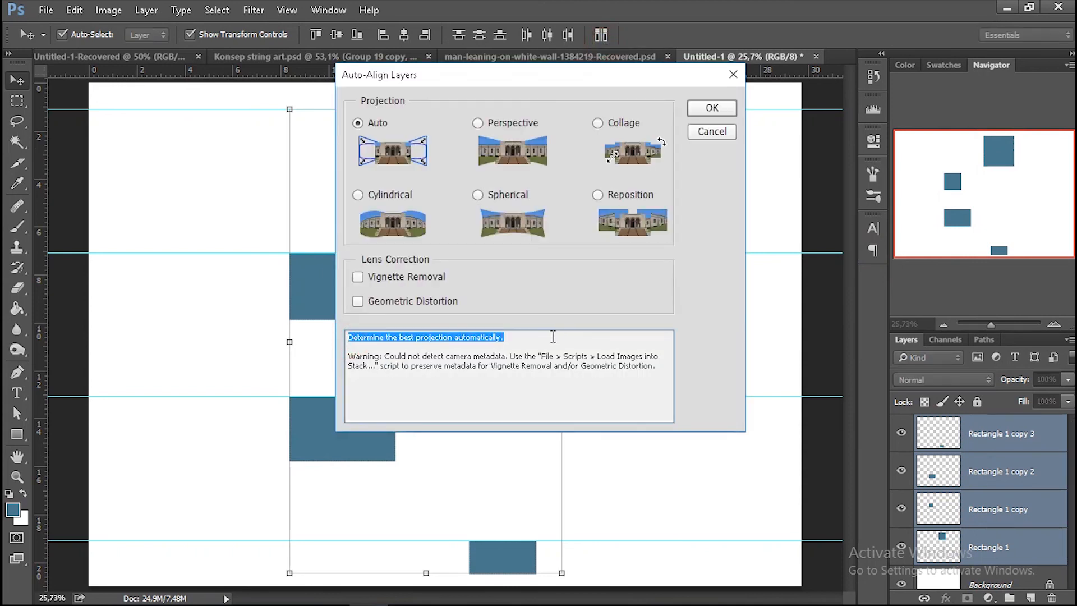
pyautogui.click(553, 337)
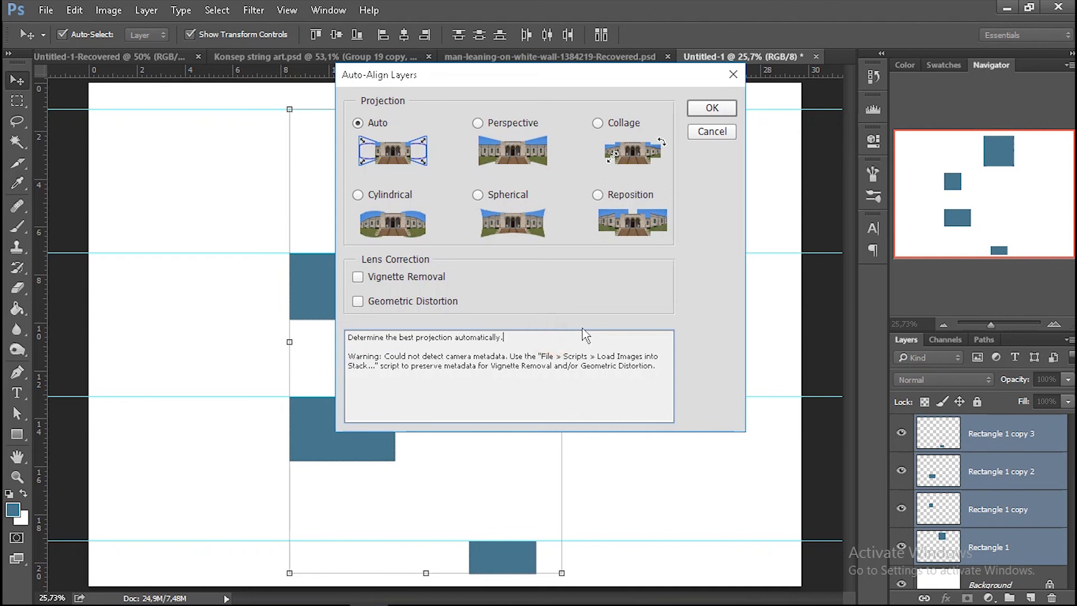
pyautogui.click(712, 132)
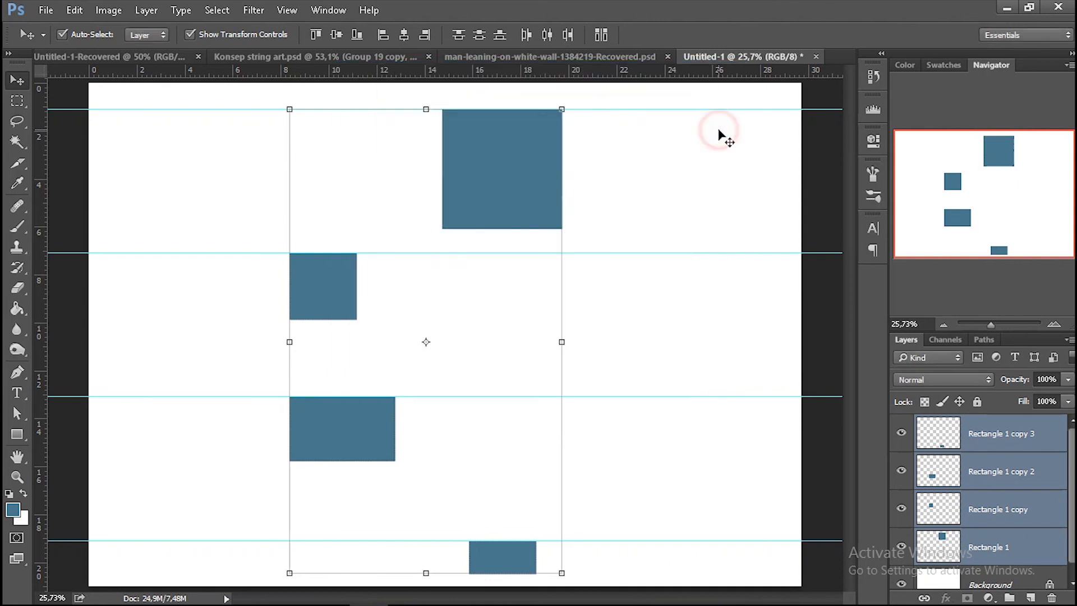